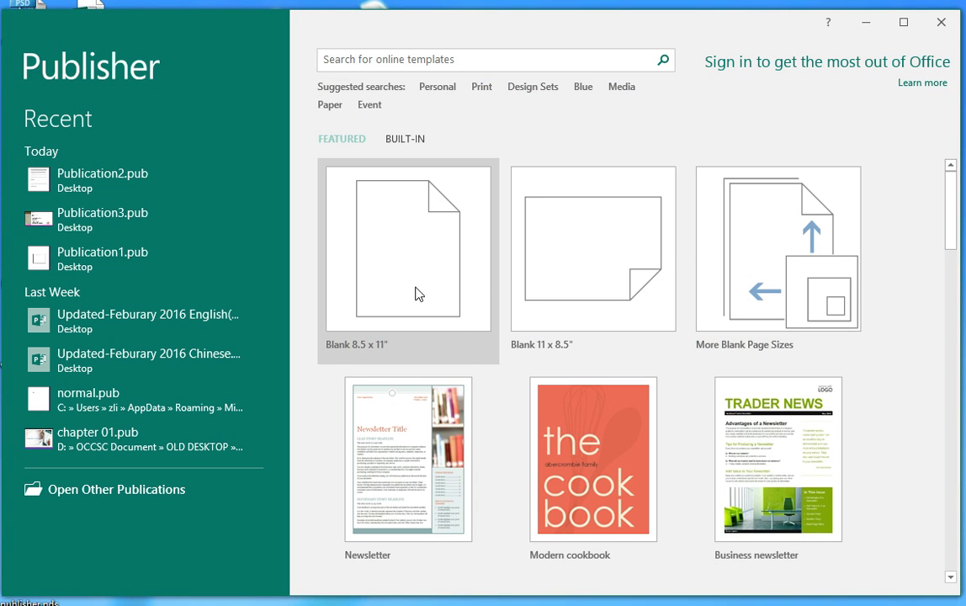
# - Create a blank 8.5 x 11" publication and draw a text box about 5.01 x 2.31 in near the top of the page
pyautogui.click(422, 269)
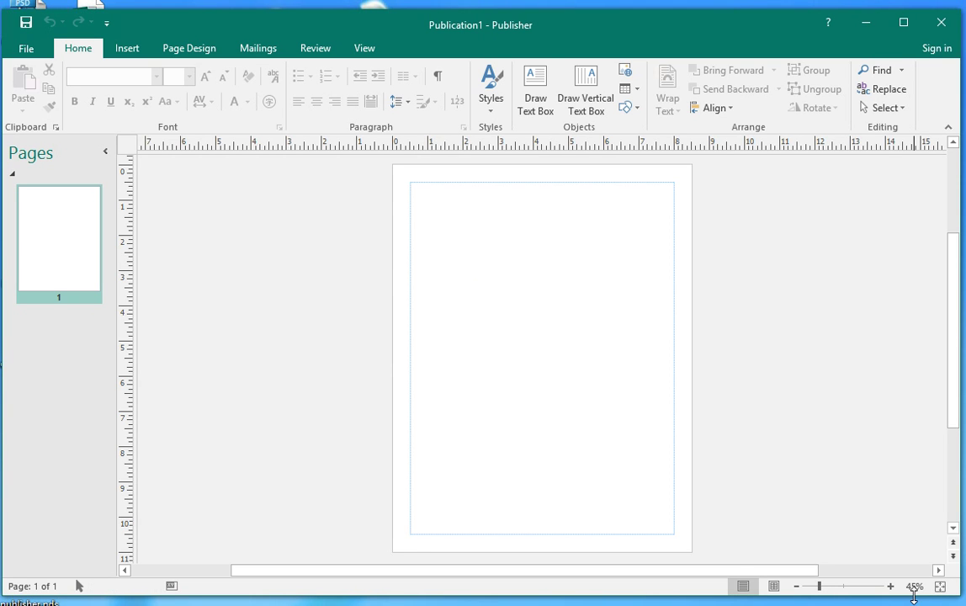
pyautogui.click(890, 586)
pyautogui.click(890, 585)
pyautogui.click(891, 585)
pyautogui.click(890, 586)
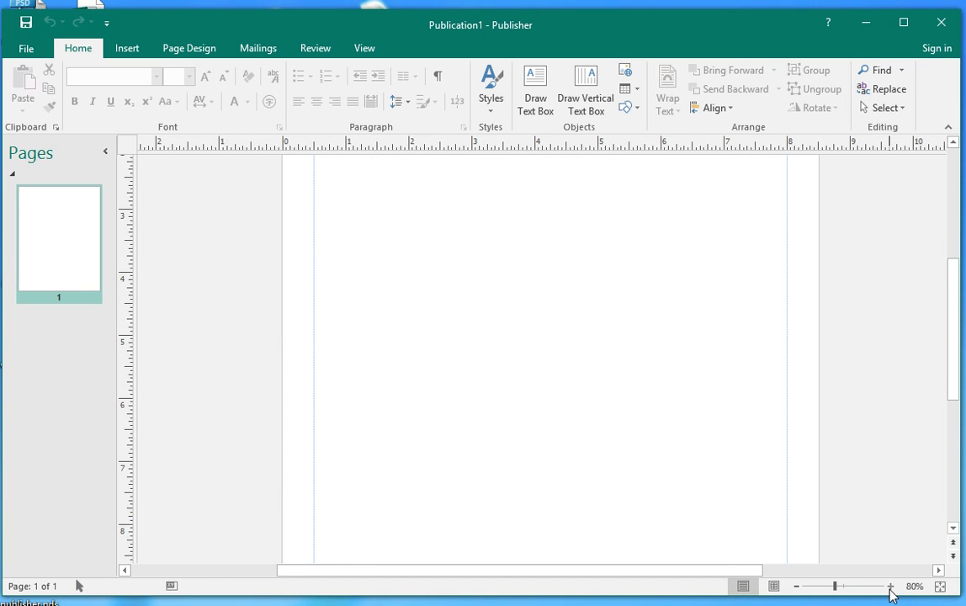
pyautogui.click(890, 586)
pyautogui.click(890, 585)
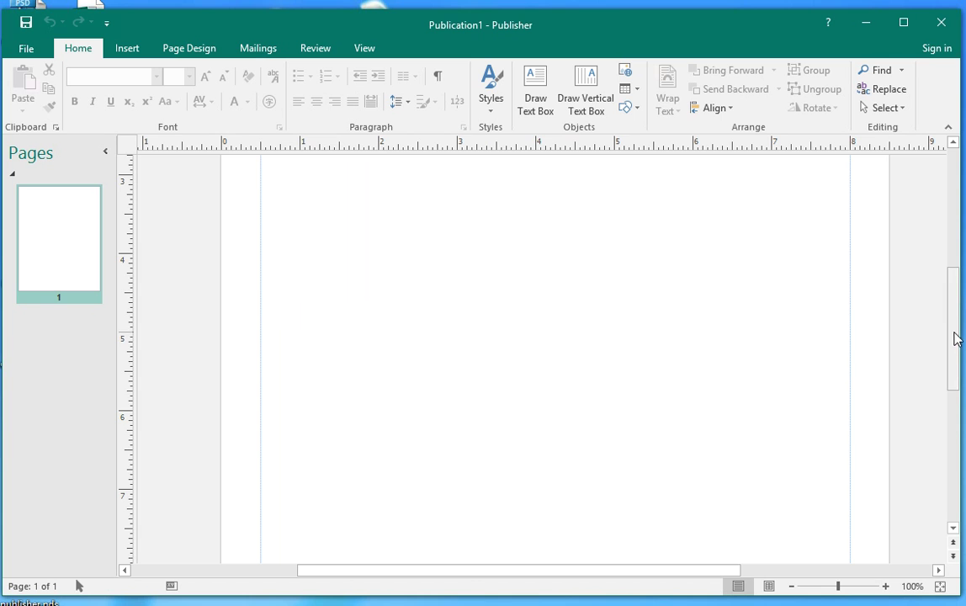
pyautogui.moveTo(955, 334); pyautogui.dragTo(955, 264)
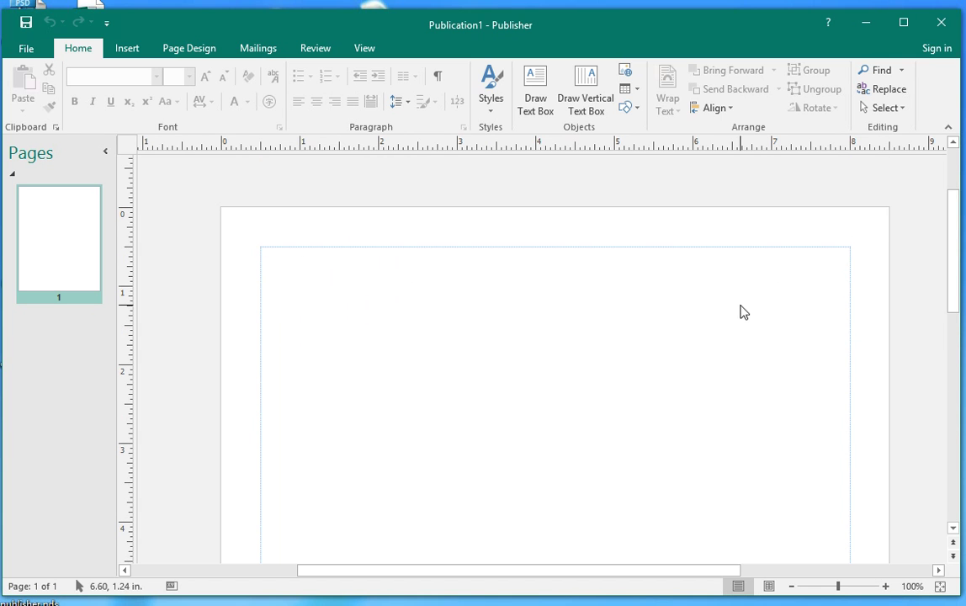
pyautogui.click(540, 105)
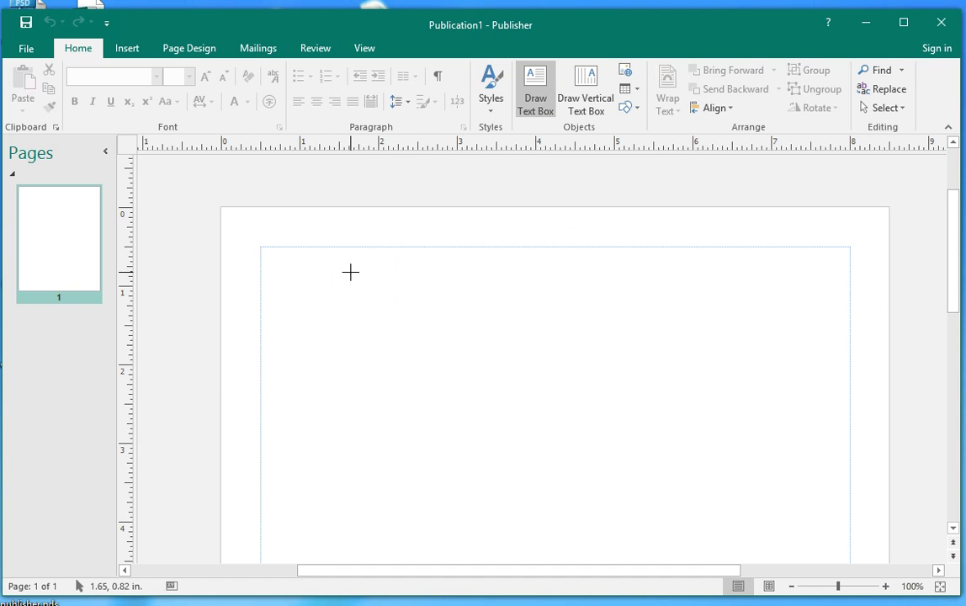
pyautogui.moveTo(350, 272)
pyautogui.mouseDown()
pyautogui.moveTo(654, 346)
pyautogui.moveTo(749, 459)
pyautogui.mouseUp()
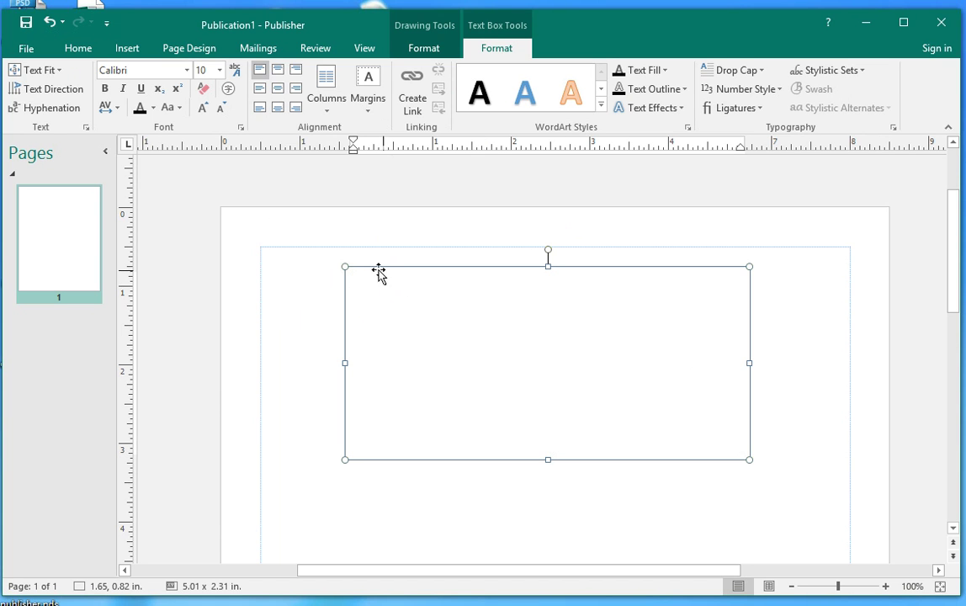
# - Fill the text box with the lightest tint of the grey scheme color
pyautogui.rightClick(455, 350)
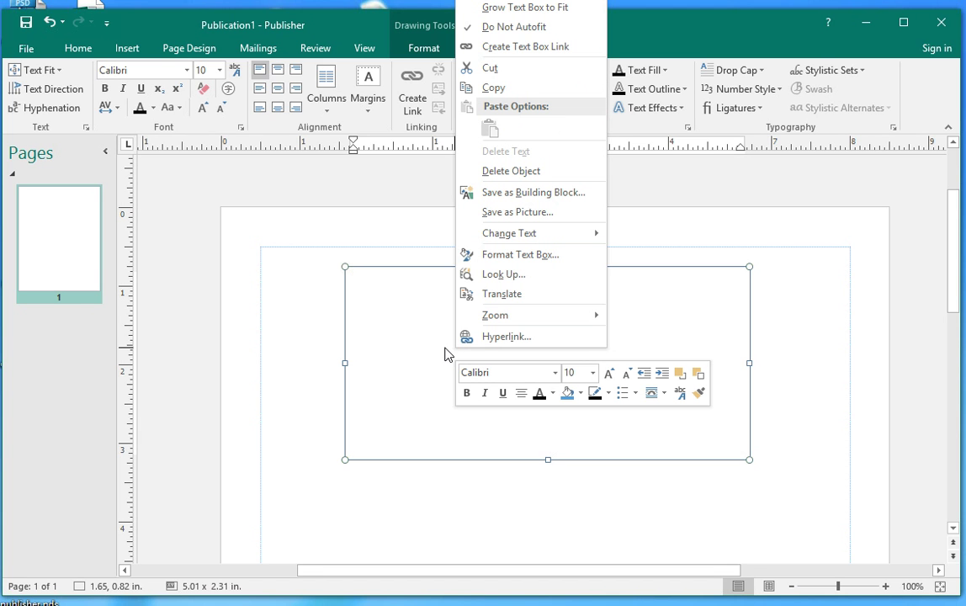
pyautogui.click(501, 255)
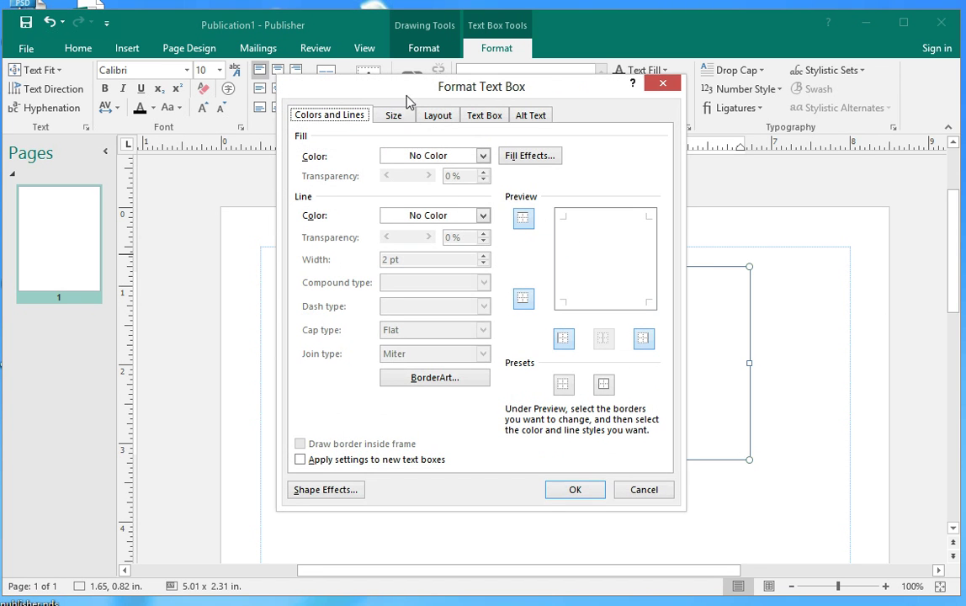
pyautogui.moveTo(407, 98); pyautogui.dragTo(663, 101)
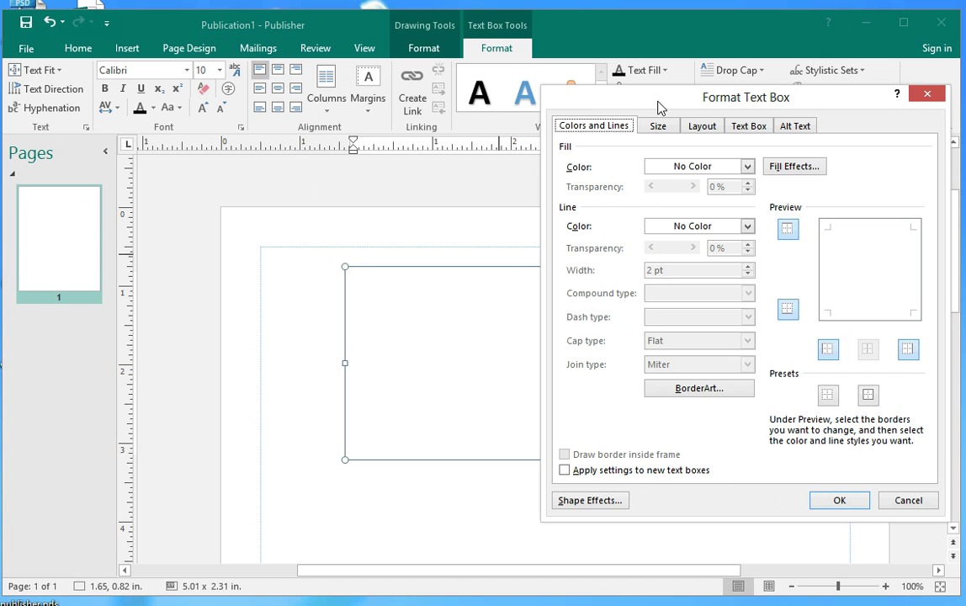
pyautogui.click(747, 167)
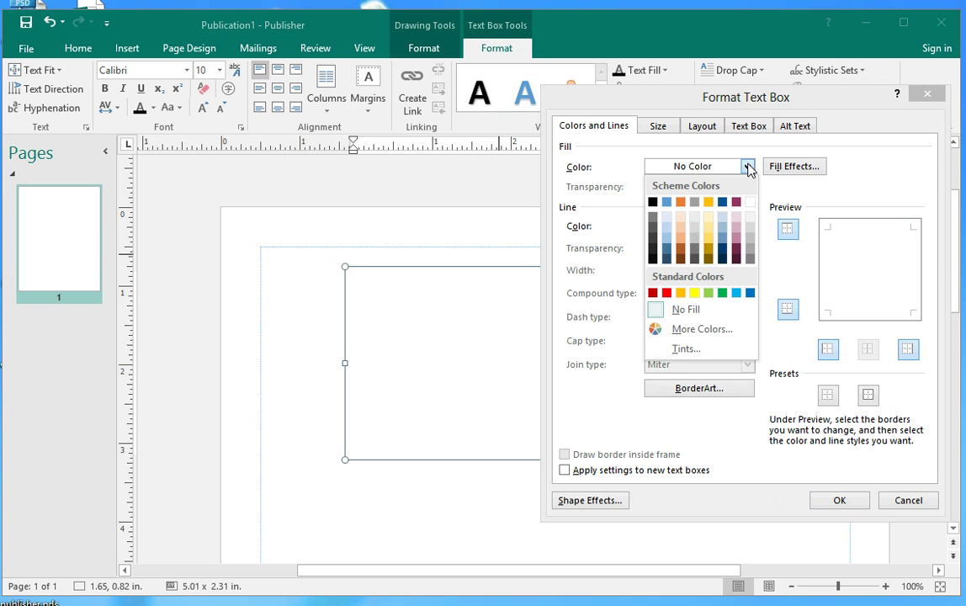
pyautogui.click(695, 219)
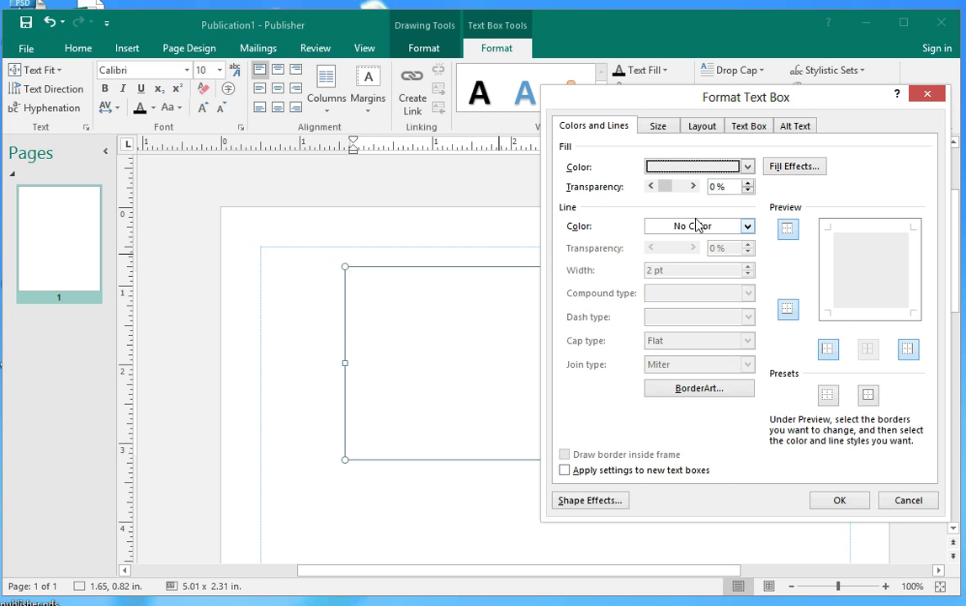
pyautogui.click(849, 505)
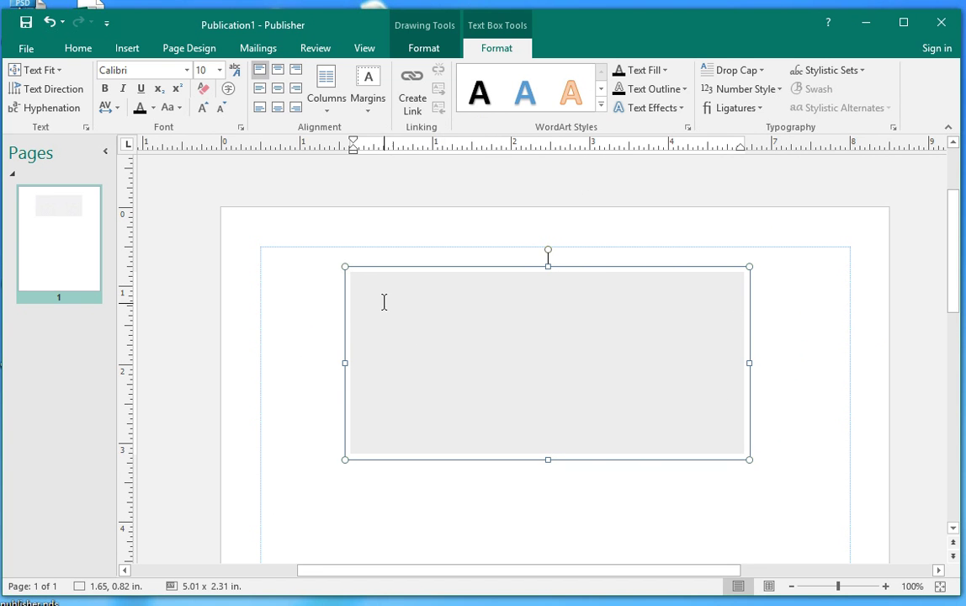
# - Give the text box a black border line with a width of 12 pt
pyautogui.rightClick(487, 358)
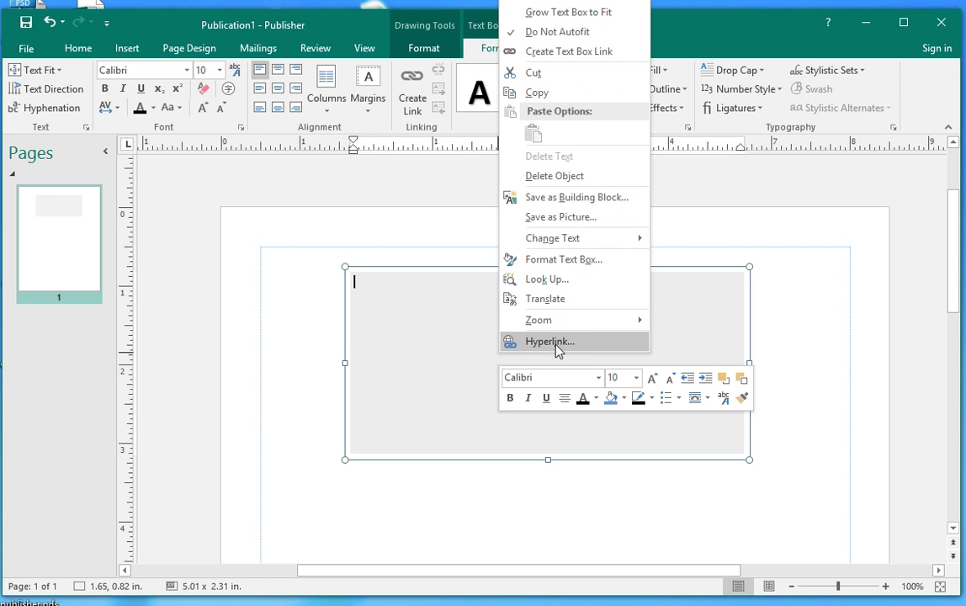
pyautogui.click(581, 263)
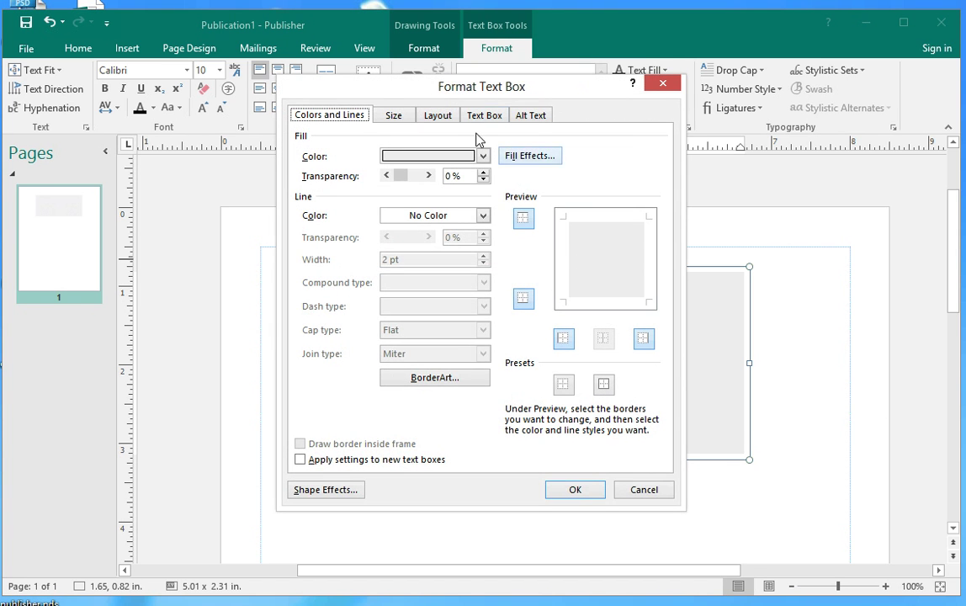
pyautogui.moveTo(440, 91); pyautogui.dragTo(705, 101)
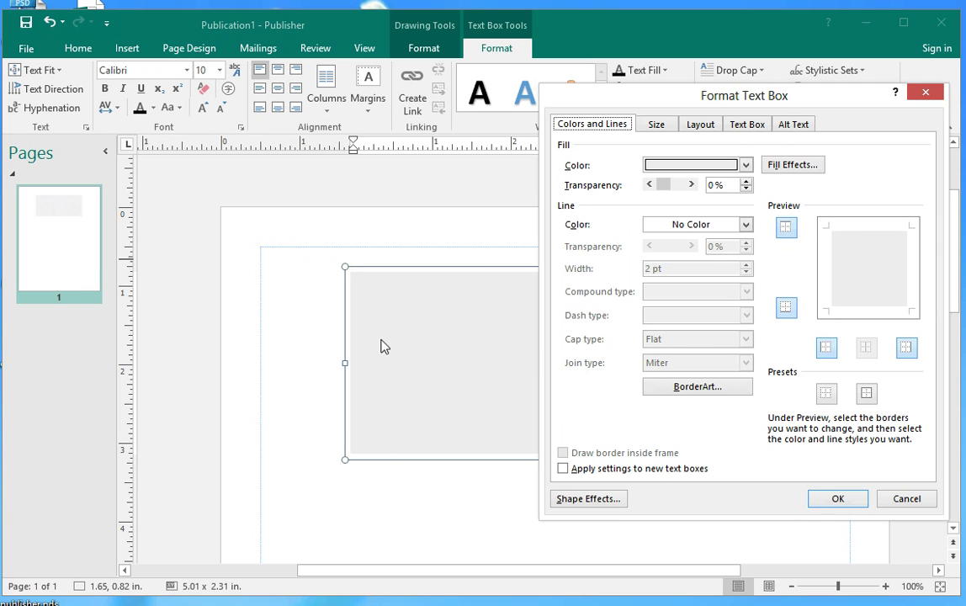
pyautogui.click(746, 225)
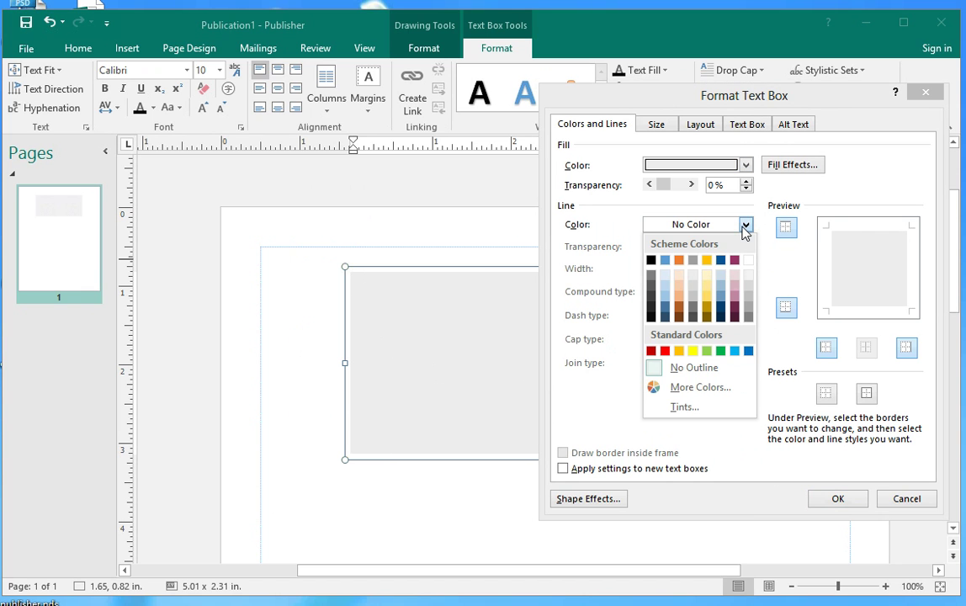
pyautogui.click(651, 261)
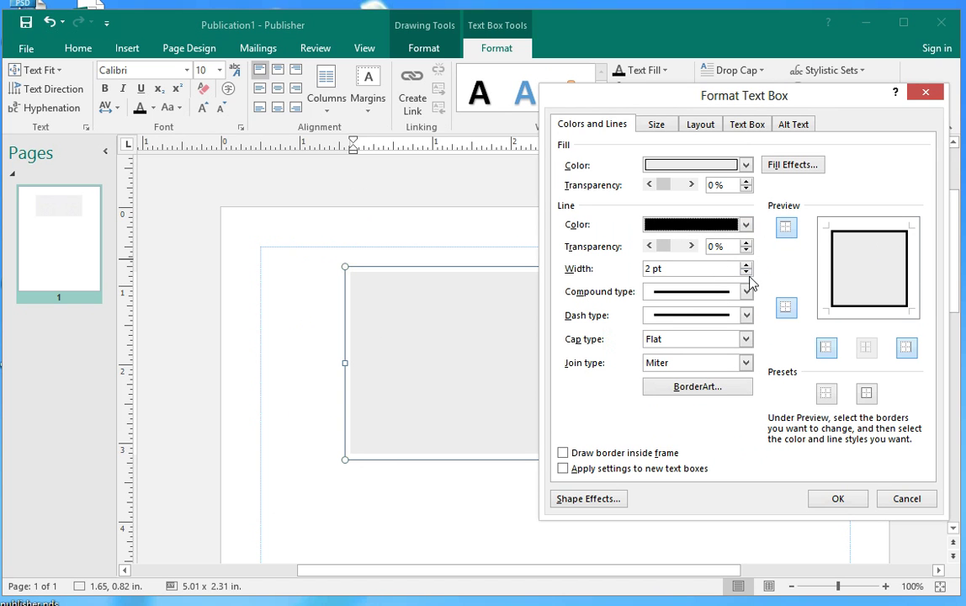
pyautogui.click(648, 268)
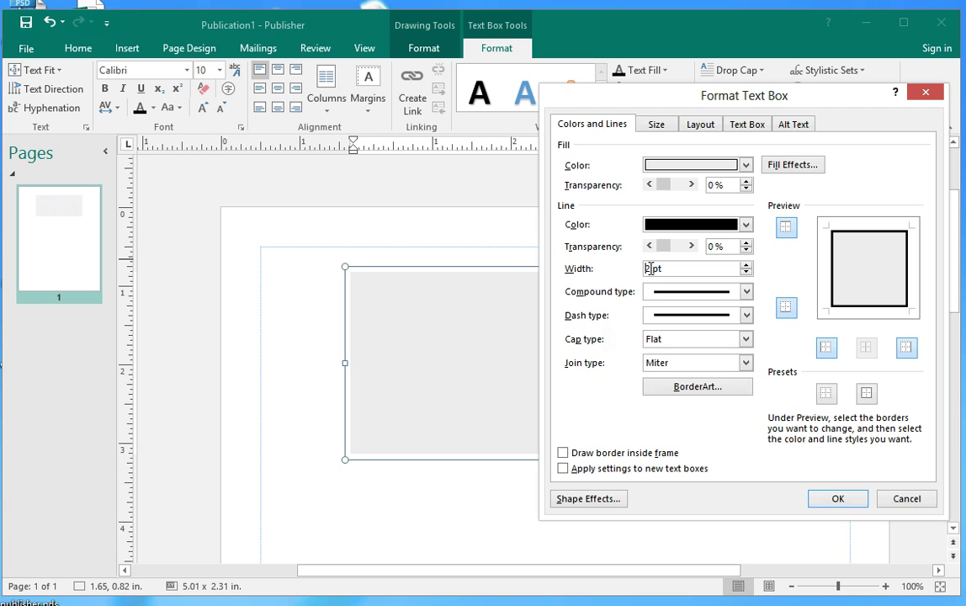
pyautogui.click(838, 498)
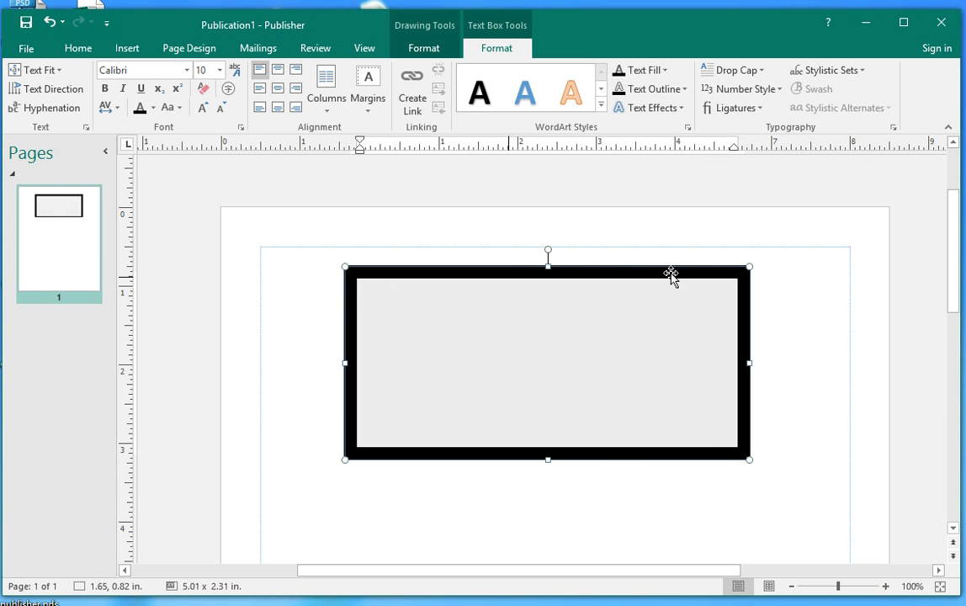
# - Reopen the text box's formatting settings and set its border width to 2 pt
pyautogui.rightClick(627, 311)
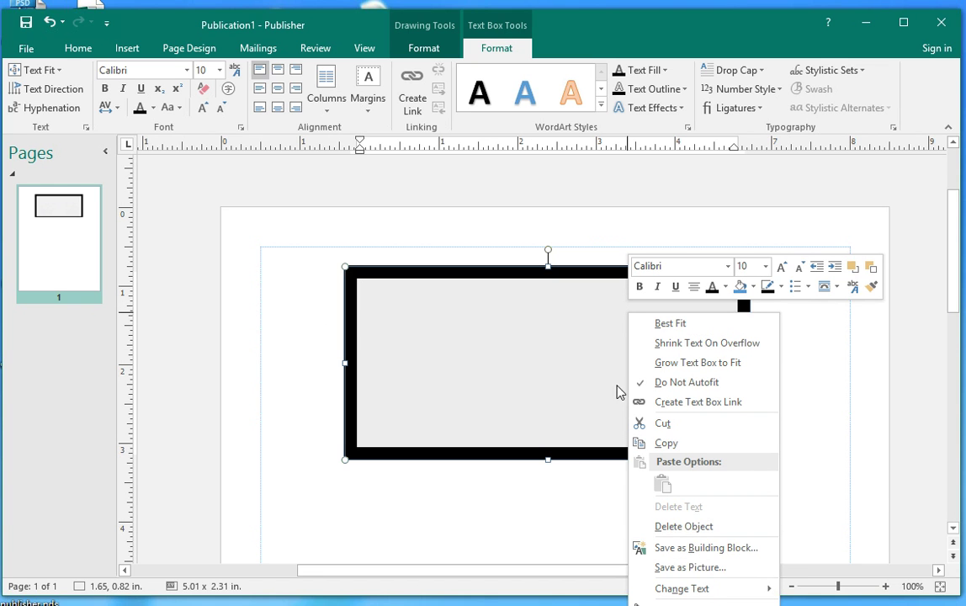
pyautogui.rightClick(579, 299)
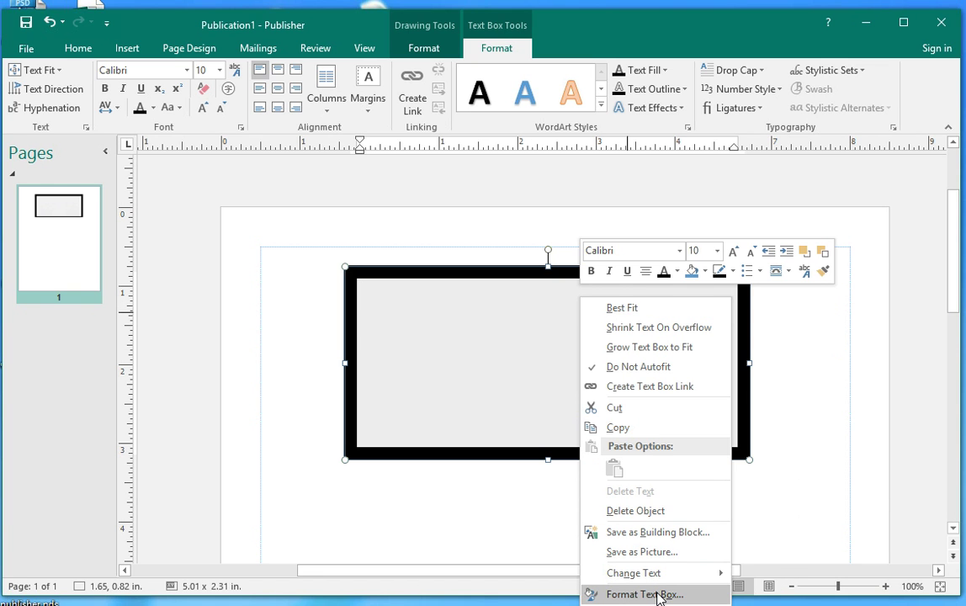
pyautogui.click(658, 594)
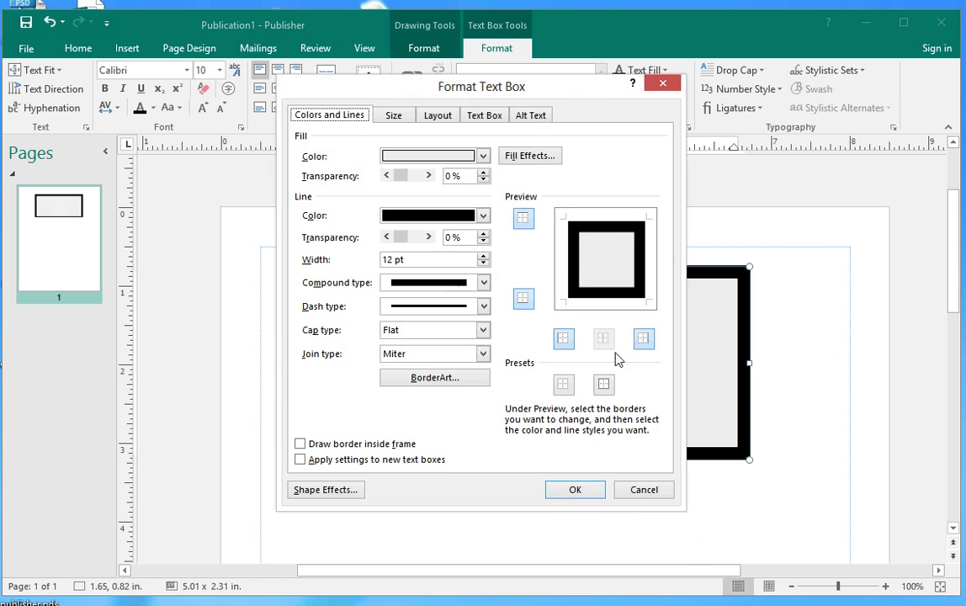
pyautogui.click(484, 264)
pyautogui.moveTo(427, 260); pyautogui.dragTo(344, 261)
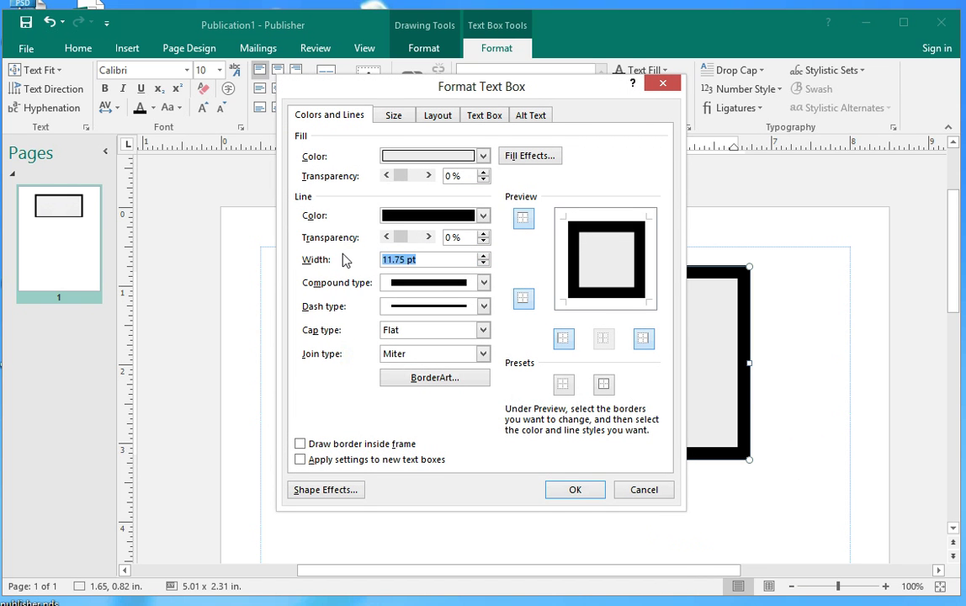
pyautogui.write('2')
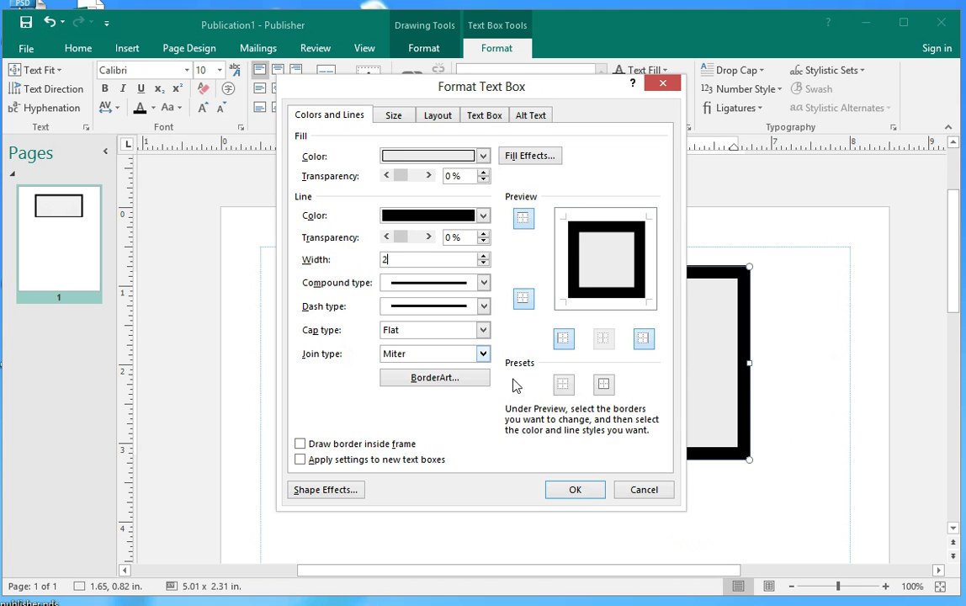
pyautogui.press('Tab')
# - Set the border's compound type to the ¼ pt single line and its dash type to dotted, and apply the formatting
pyautogui.click(484, 289)
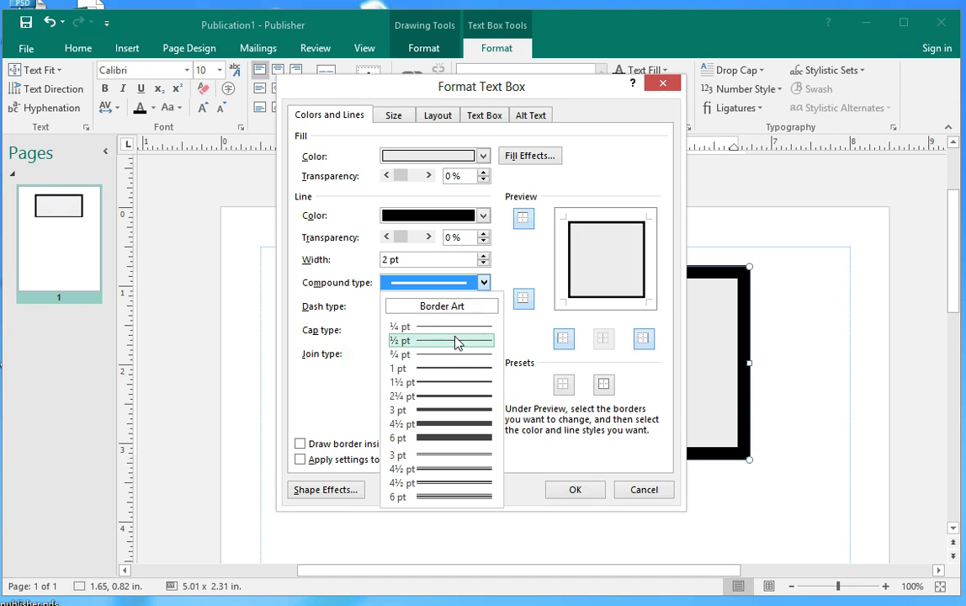
pyautogui.click(448, 326)
pyautogui.click(483, 307)
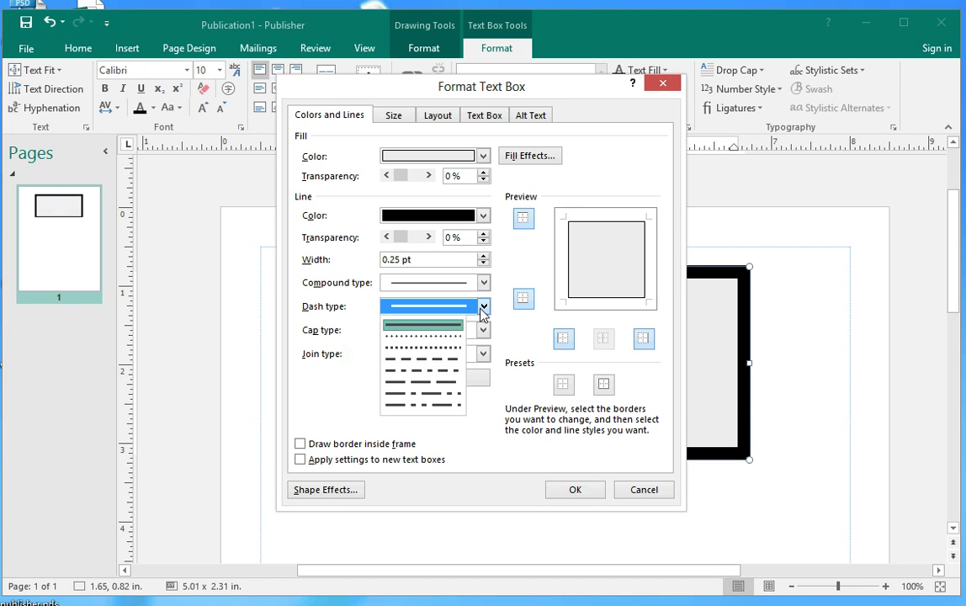
pyautogui.click(396, 323)
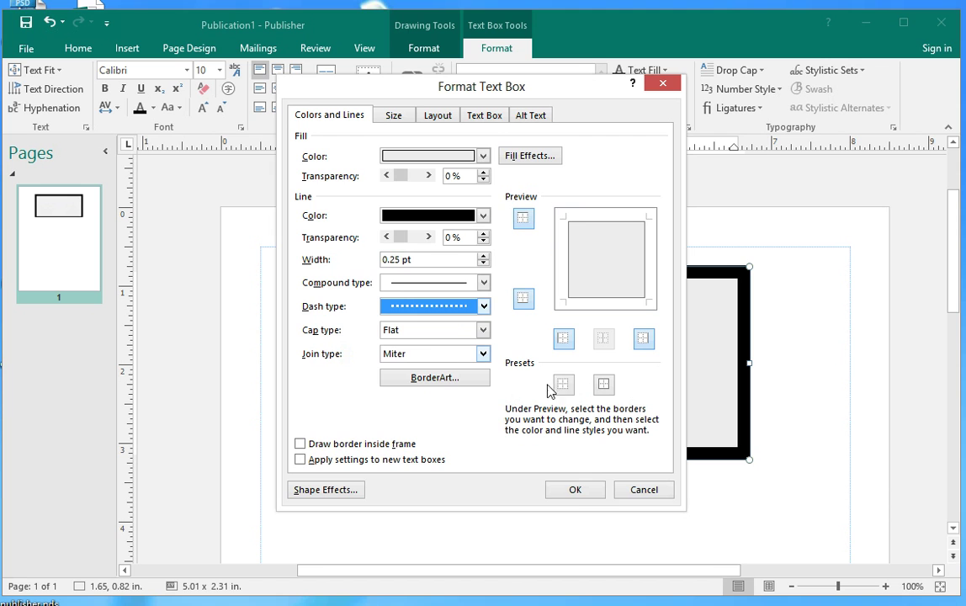
pyautogui.click(574, 489)
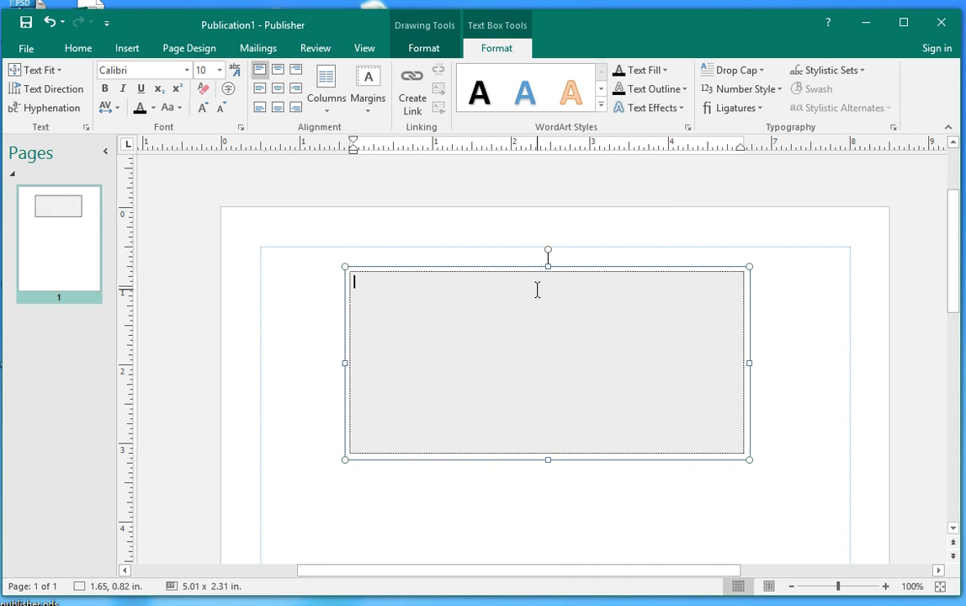
# - Choose the Maple Leaf BorderArt, stretched to fit, as the text box's border in its formatting settings
pyautogui.scroll(-1, 851, 244)
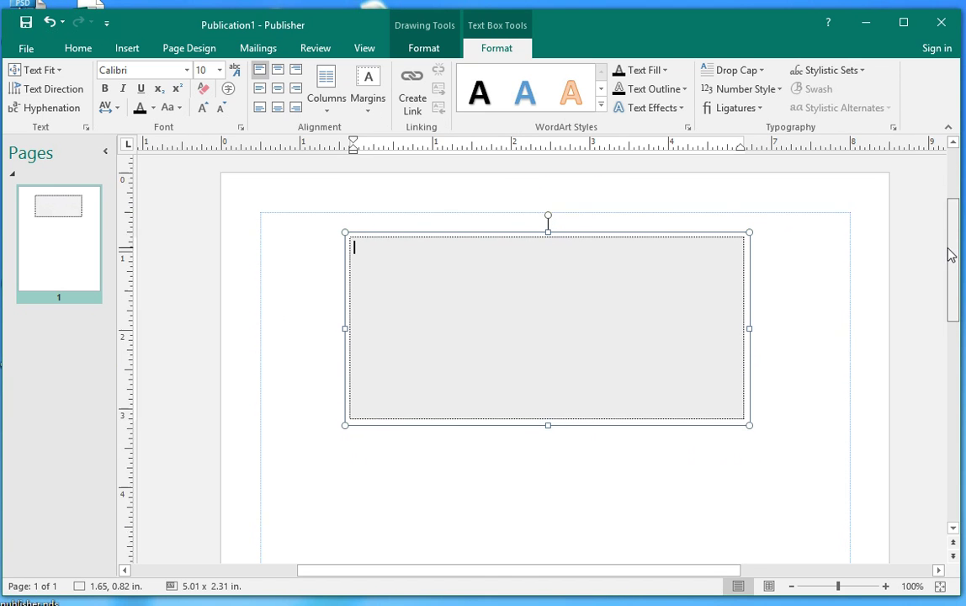
pyautogui.rightClick(484, 267)
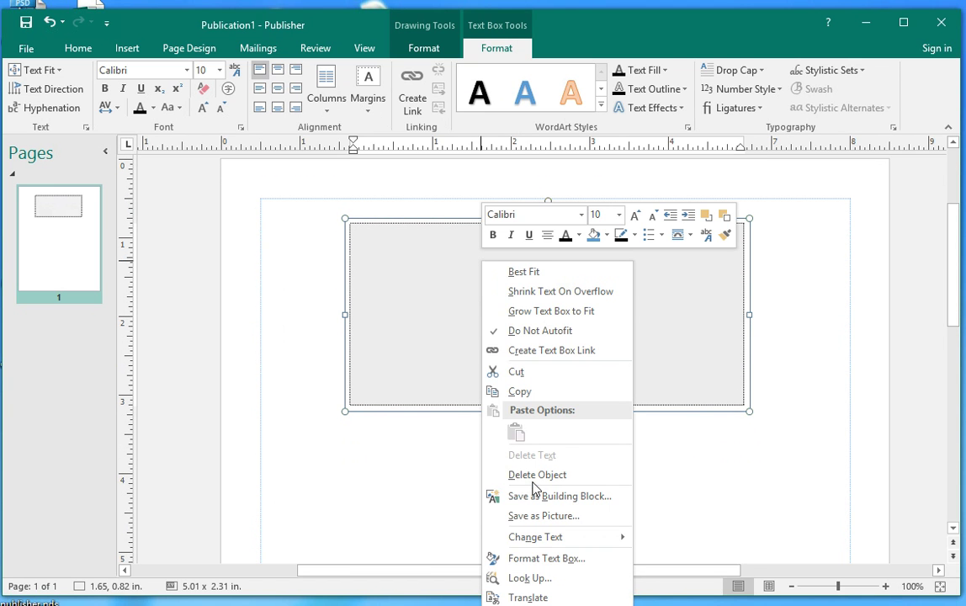
pyautogui.click(537, 559)
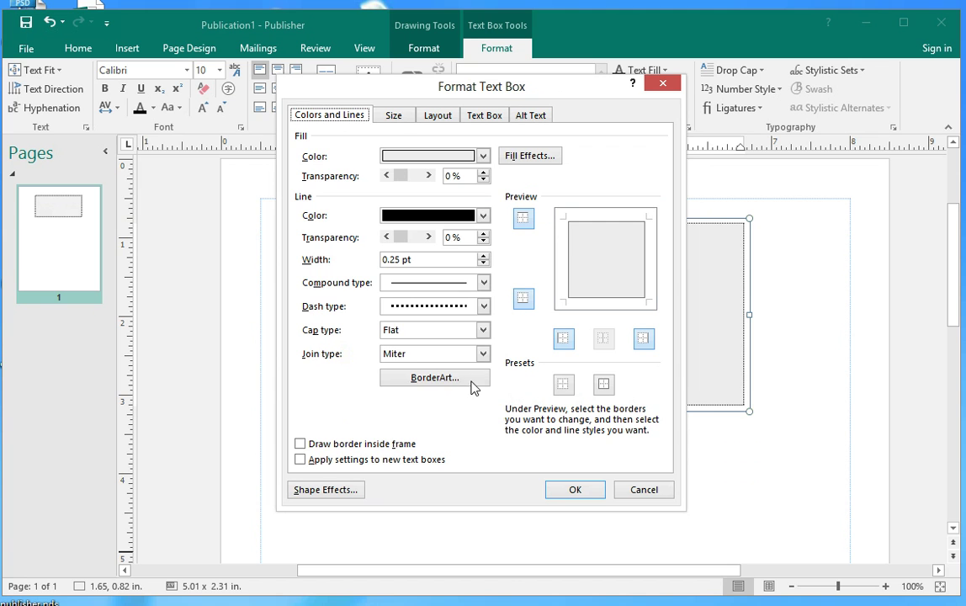
pyautogui.click(434, 378)
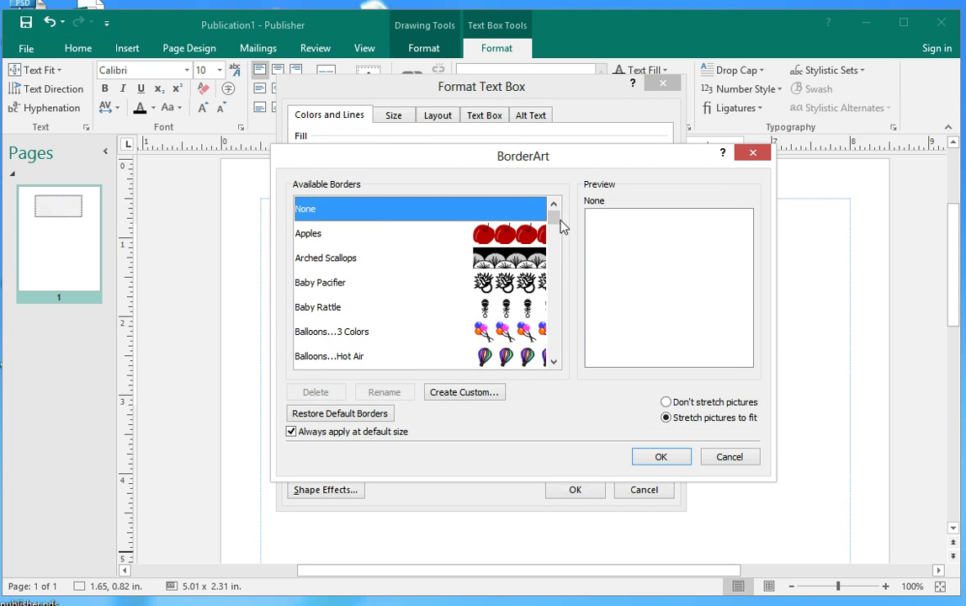
pyautogui.moveTo(560, 222); pyautogui.dragTo(555, 296)
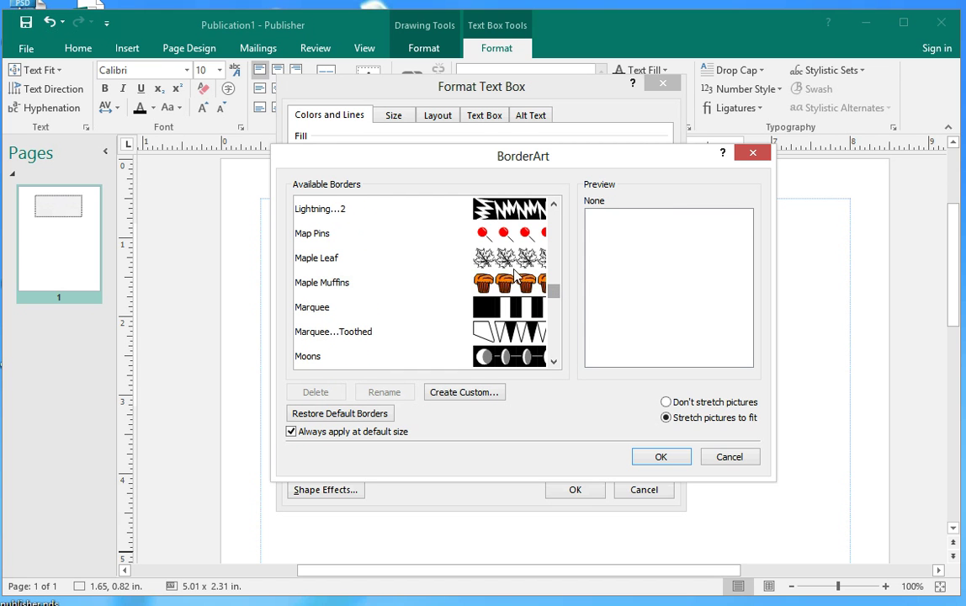
pyautogui.click(454, 257)
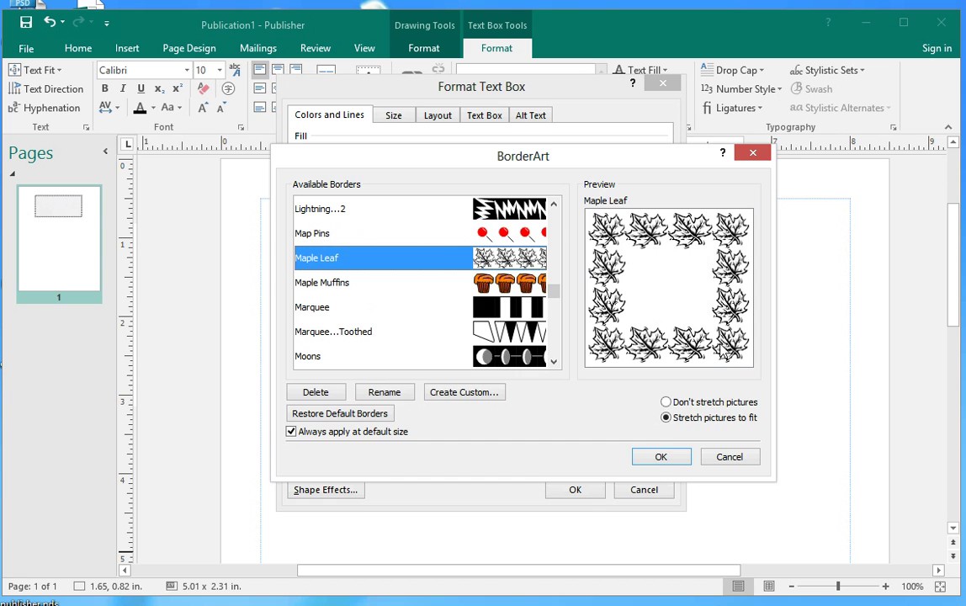
pyautogui.click(665, 458)
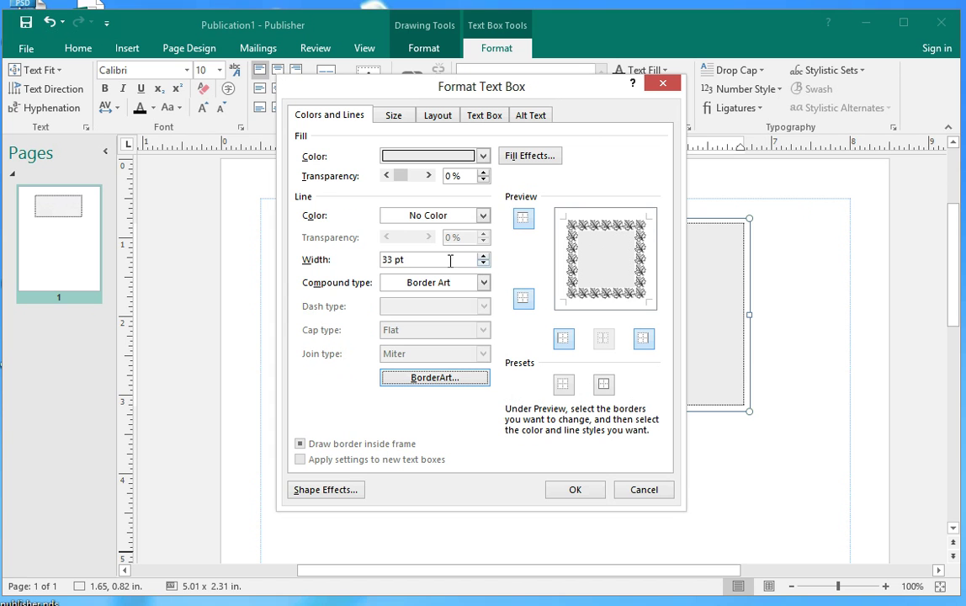
# - Apply the 33 pt Maple Leaf border to the text box
pyautogui.click(389, 259)
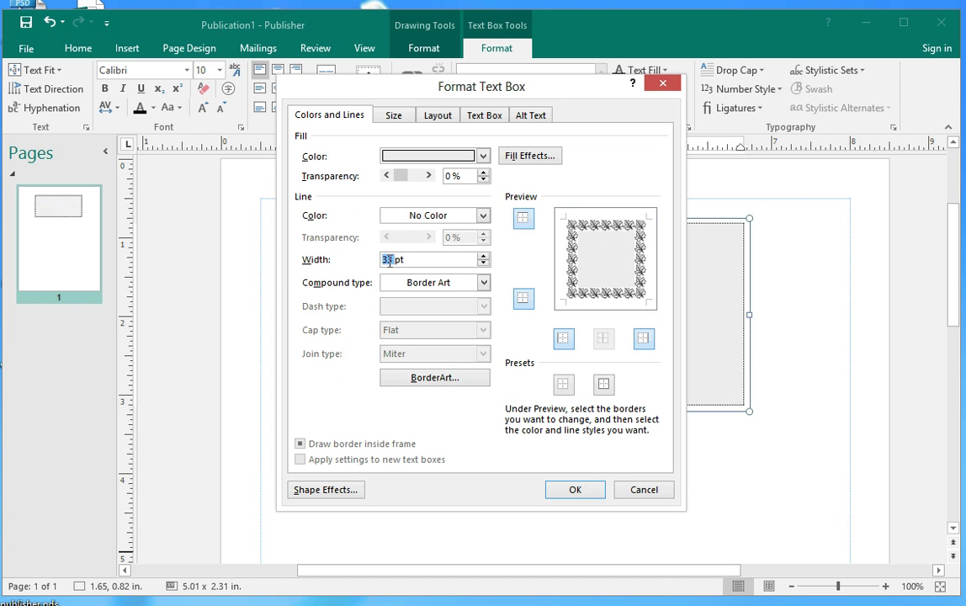
pyautogui.click(575, 489)
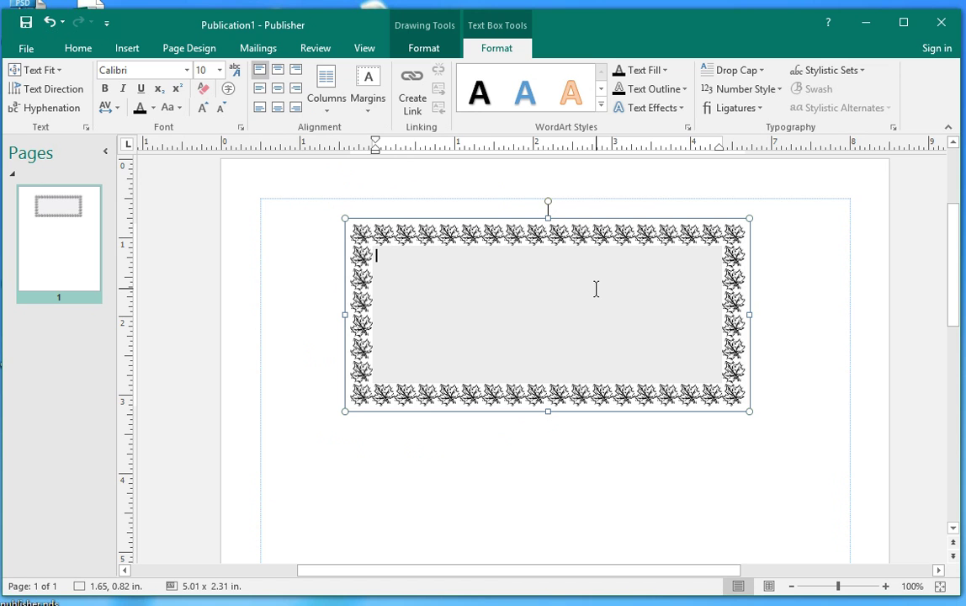
# - Draw a second text box about 4.21 x 2.16 in. on the page below the maple leaf box
pyautogui.moveTo(954, 211); pyautogui.dragTo(951, 287)
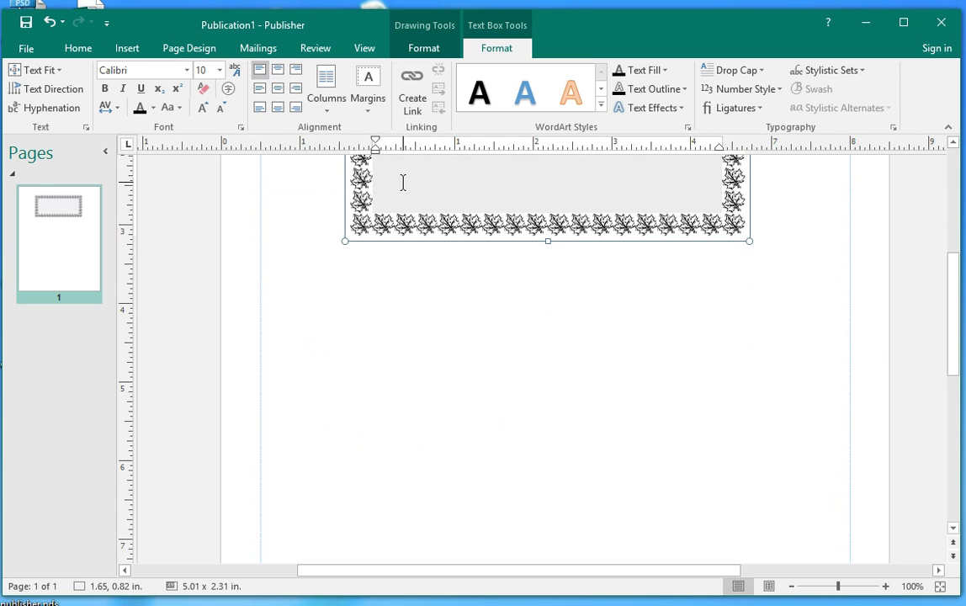
pyautogui.click(80, 52)
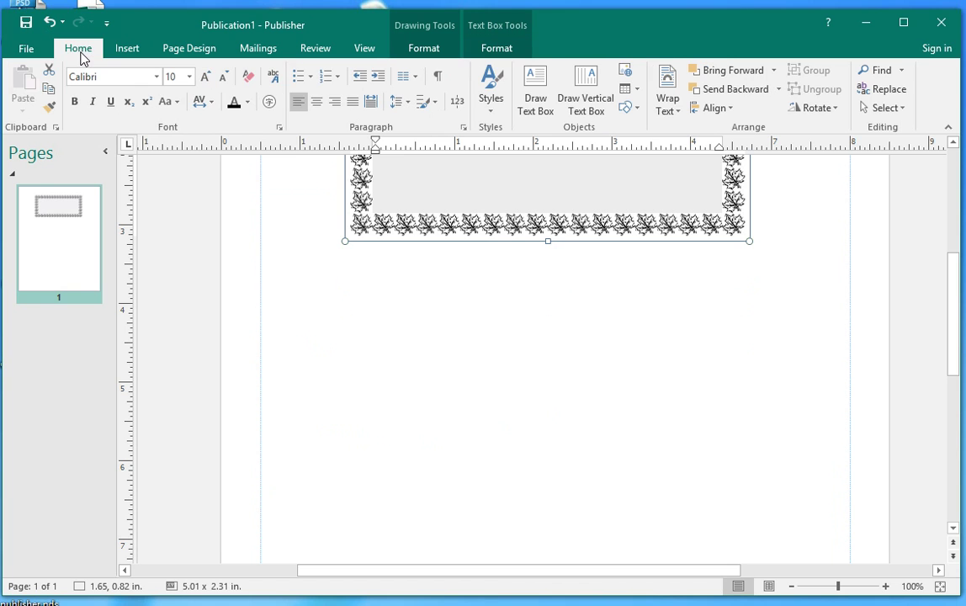
pyautogui.click(542, 99)
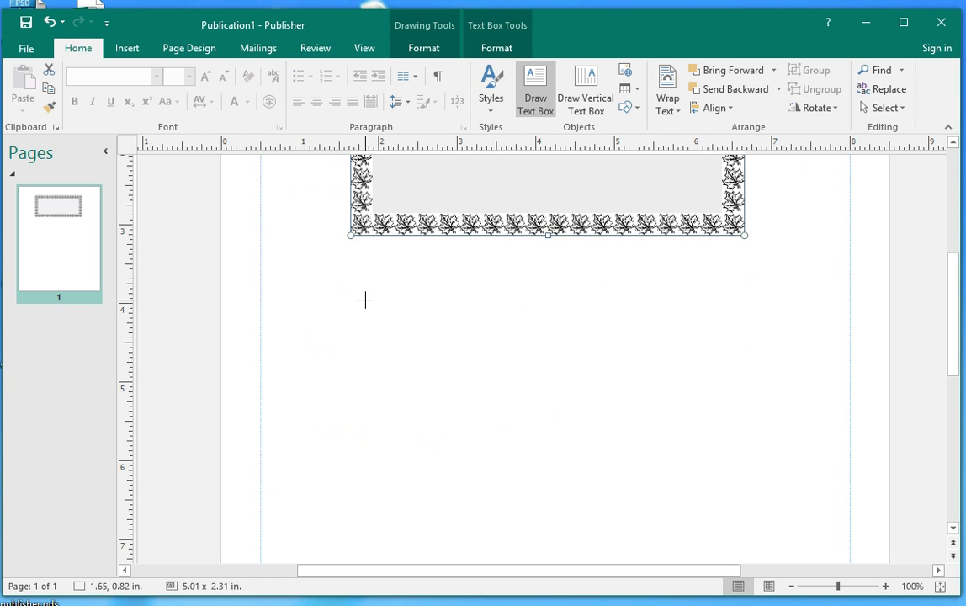
pyautogui.moveTo(447, 300)
pyautogui.mouseDown()
pyautogui.moveTo(645, 313)
pyautogui.moveTo(778, 472)
pyautogui.mouseUp()
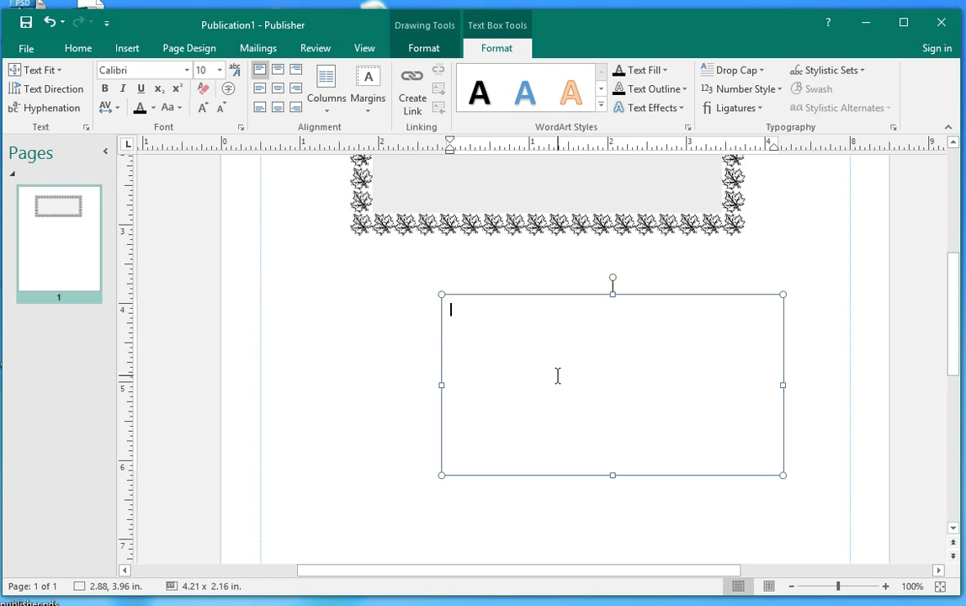
# - Apply the gray gradient shape style with a perspective shadow to the new text box
pyautogui.click(412, 51)
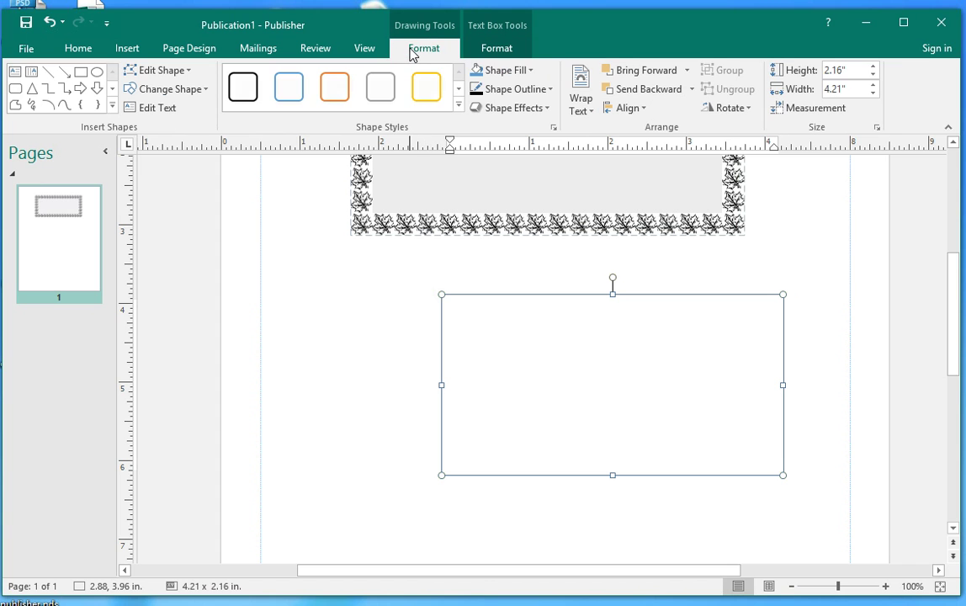
pyautogui.click(457, 105)
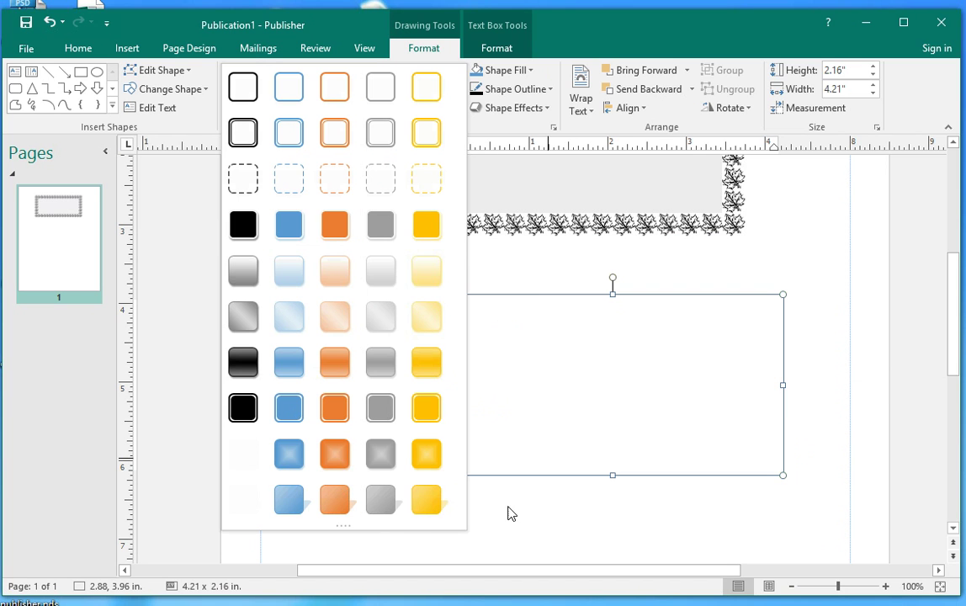
pyautogui.click(392, 506)
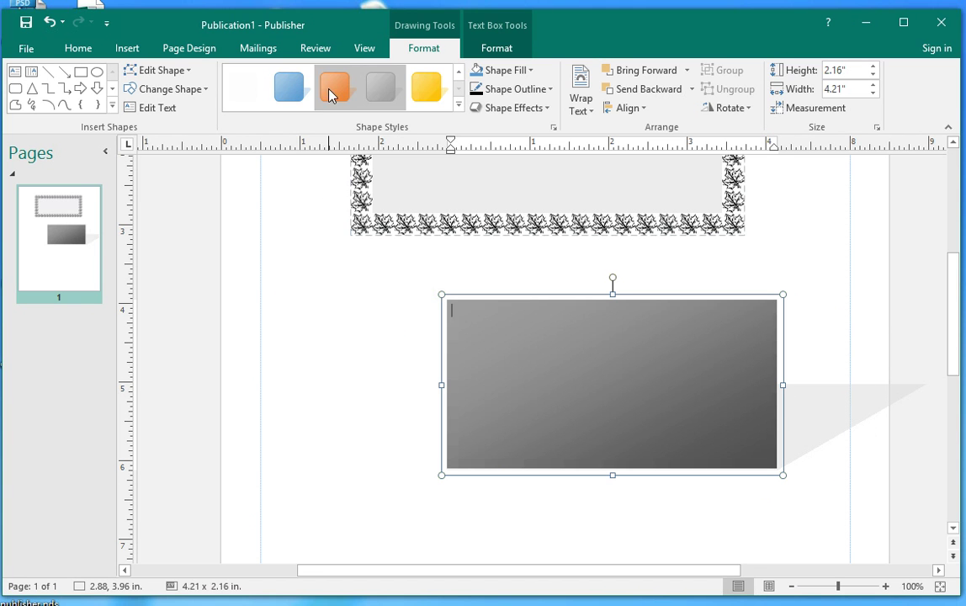
# - Give the new text box the gold outline shape style and change its shape to the Flowchart rounded rectangle
pyautogui.click(459, 85)
pyautogui.click(459, 105)
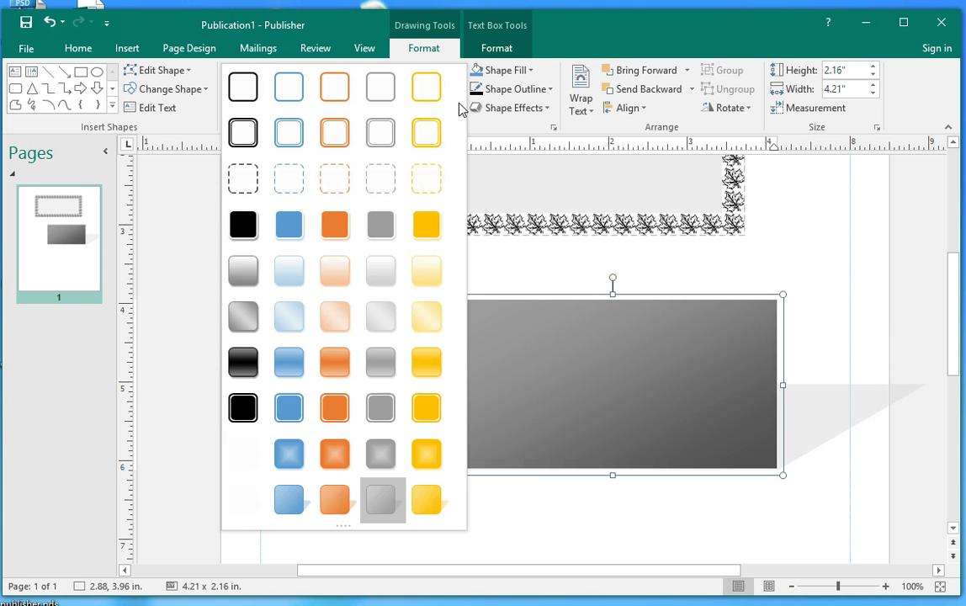
pyautogui.click(423, 95)
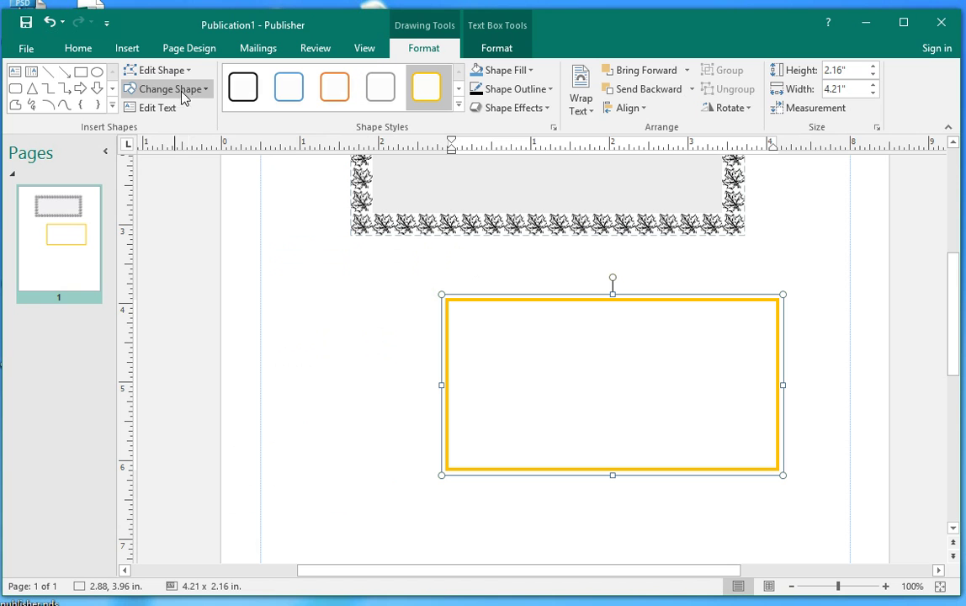
pyautogui.click(202, 90)
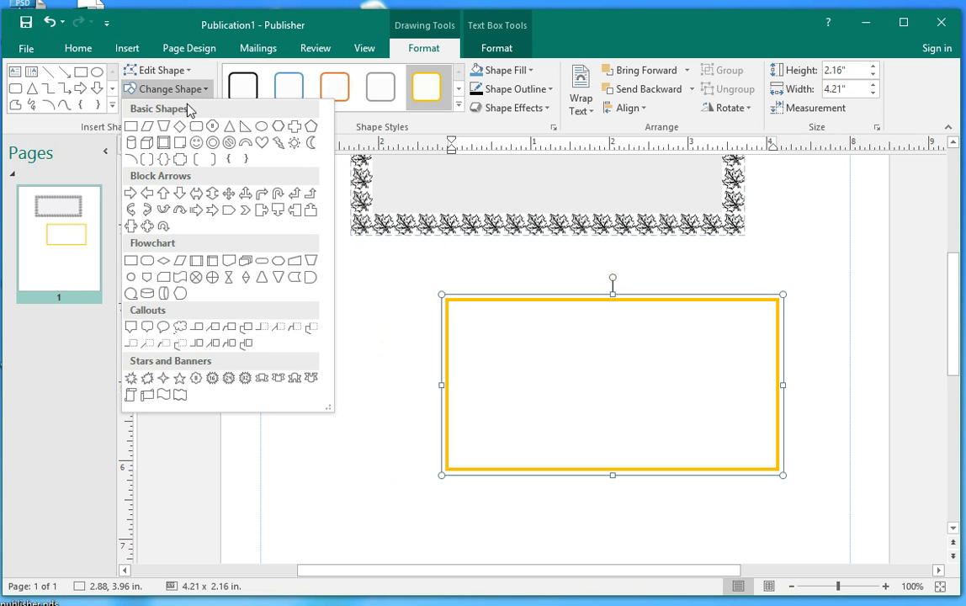
pyautogui.click(147, 263)
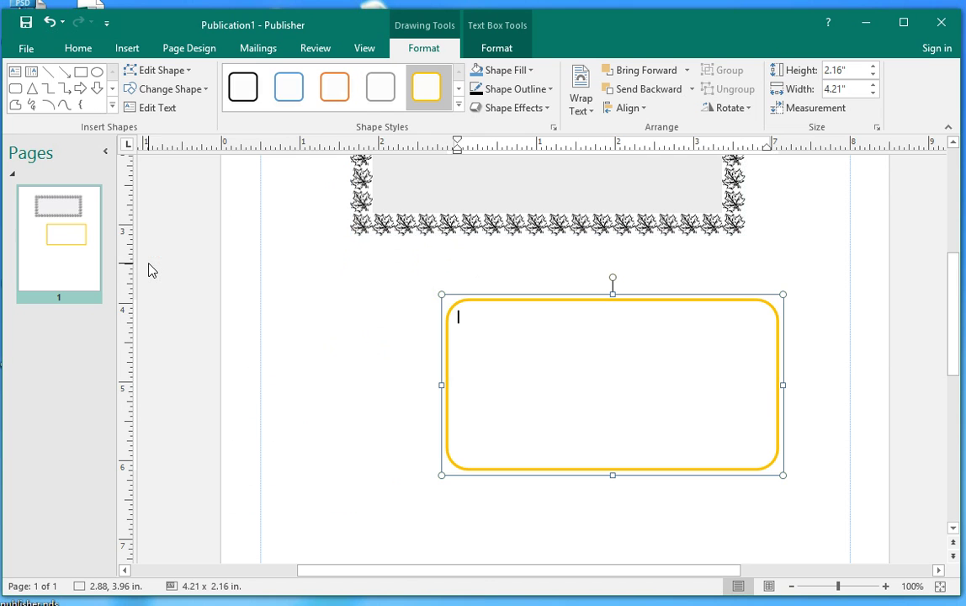
# - Add an inner shadow along the lower and right edges of the rounded text box
pyautogui.click(549, 115)
pyautogui.moveTo(541, 143)
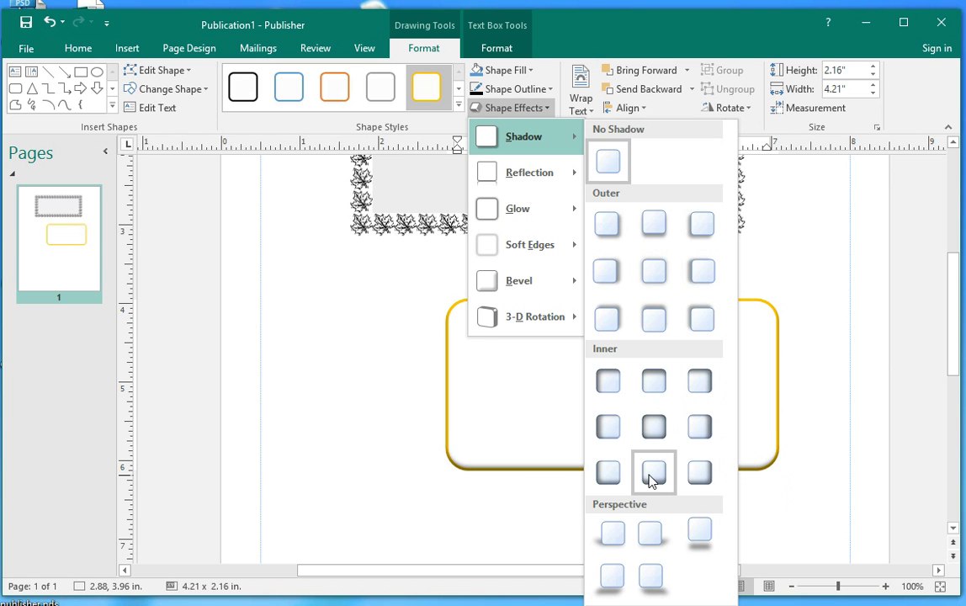
pyautogui.click(700, 473)
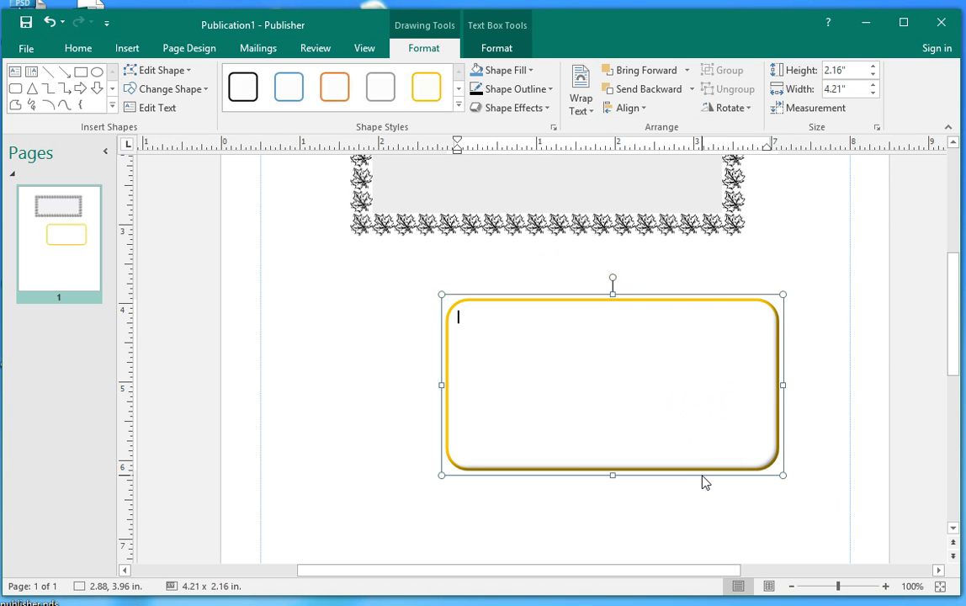
# - Add the widest gold glow variation around the rounded text box and deselect it
pyautogui.click(548, 111)
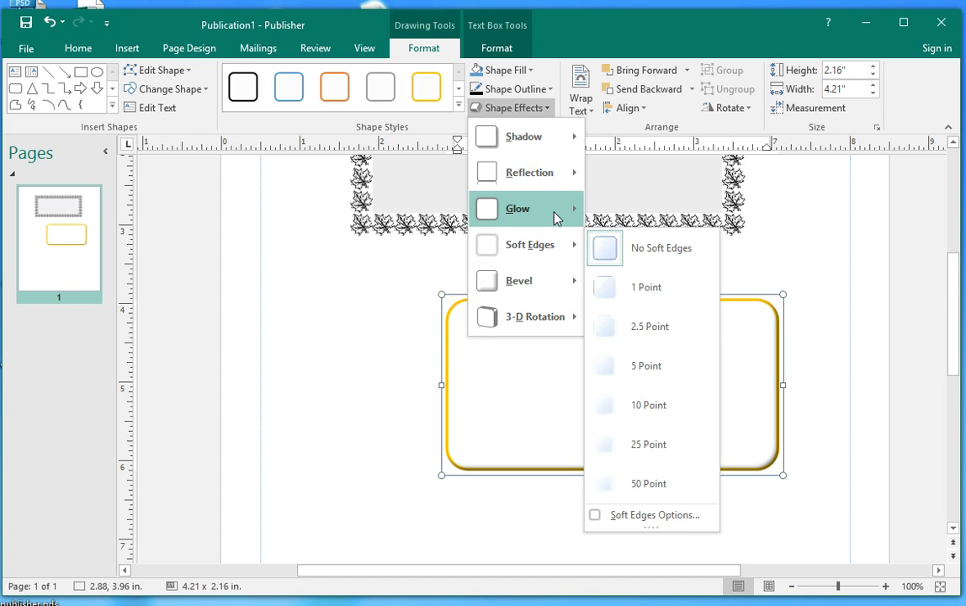
pyautogui.moveTo(555, 215)
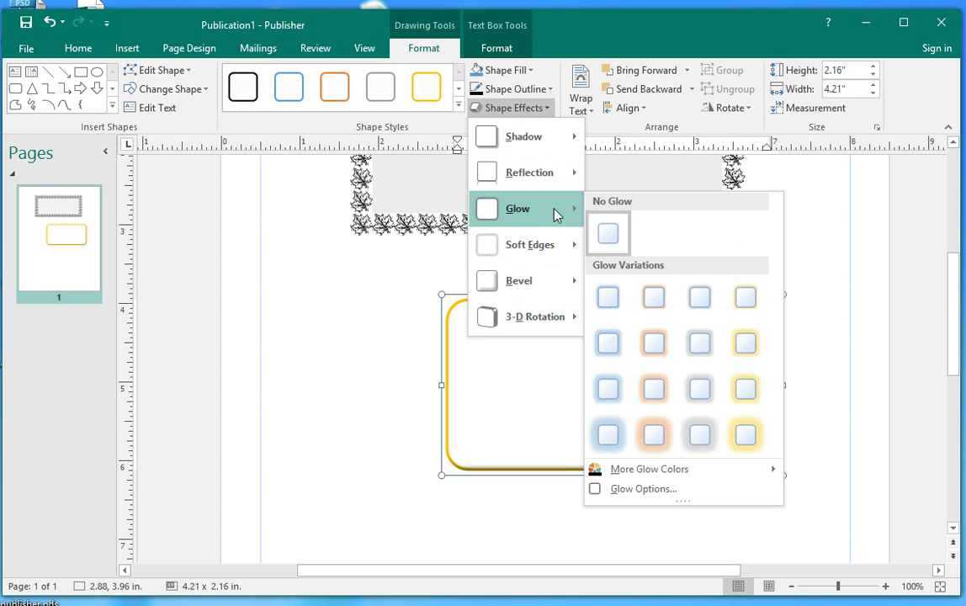
pyautogui.click(744, 437)
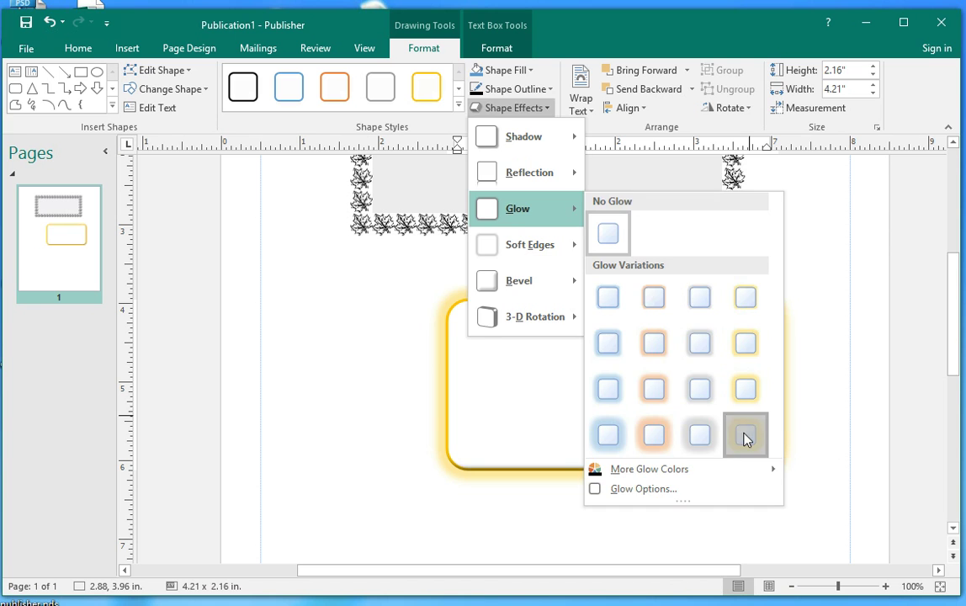
pyautogui.click(565, 250)
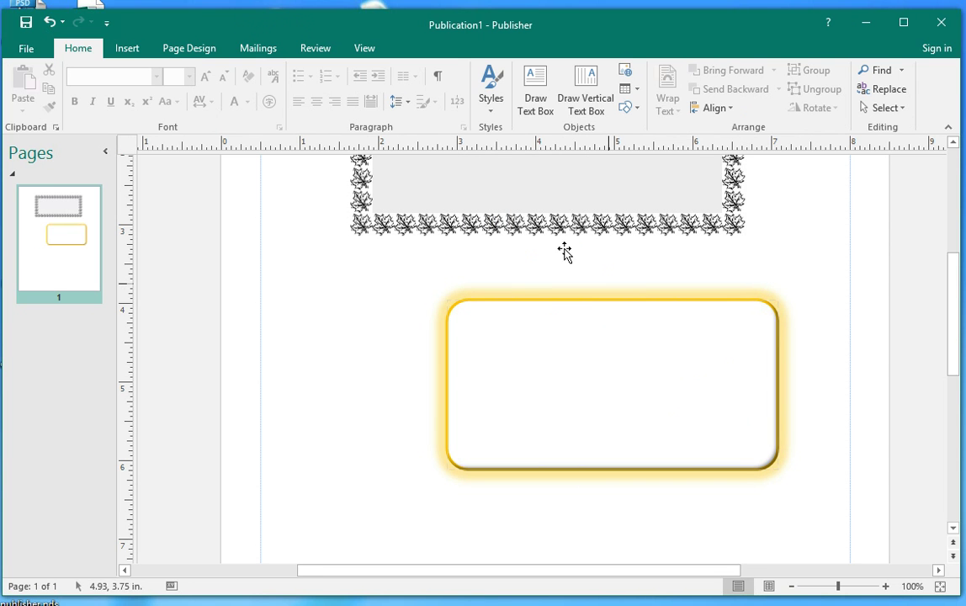
# - Set the distance of the rounded text box's inner shadow to 35 pt in its shadow options
pyautogui.click(588, 351)
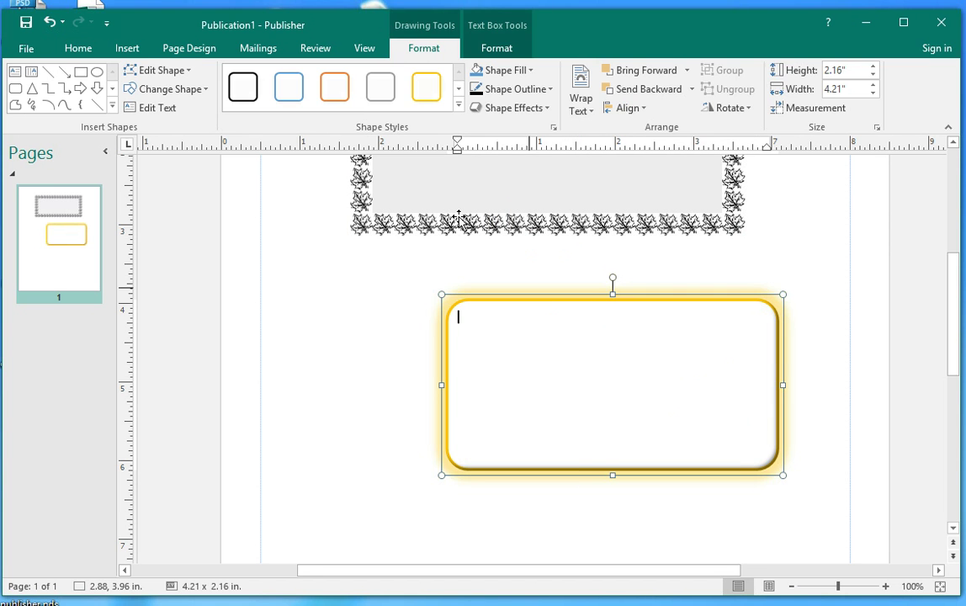
pyautogui.click(534, 107)
pyautogui.moveTo(577, 290)
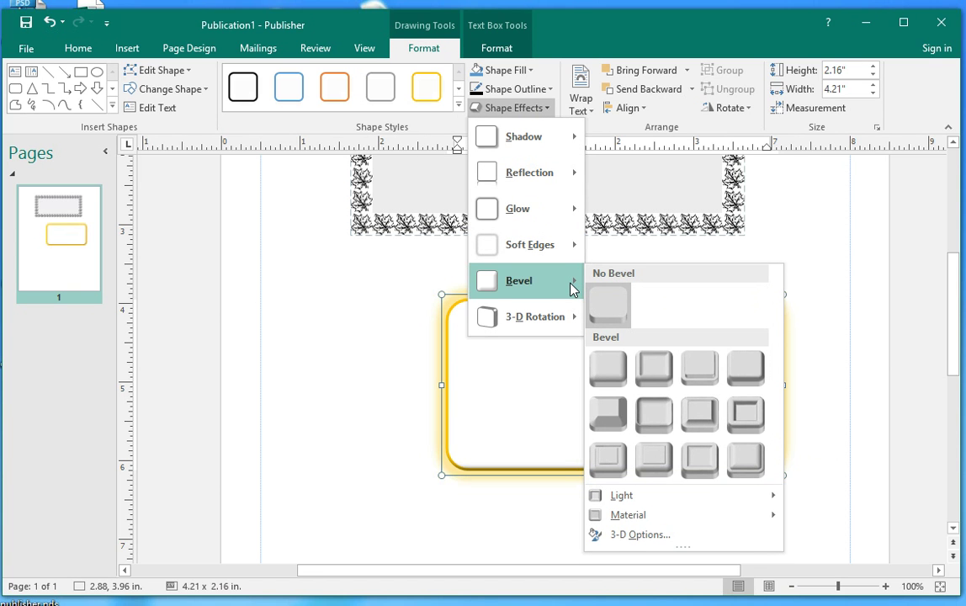
pyautogui.moveTo(568, 318)
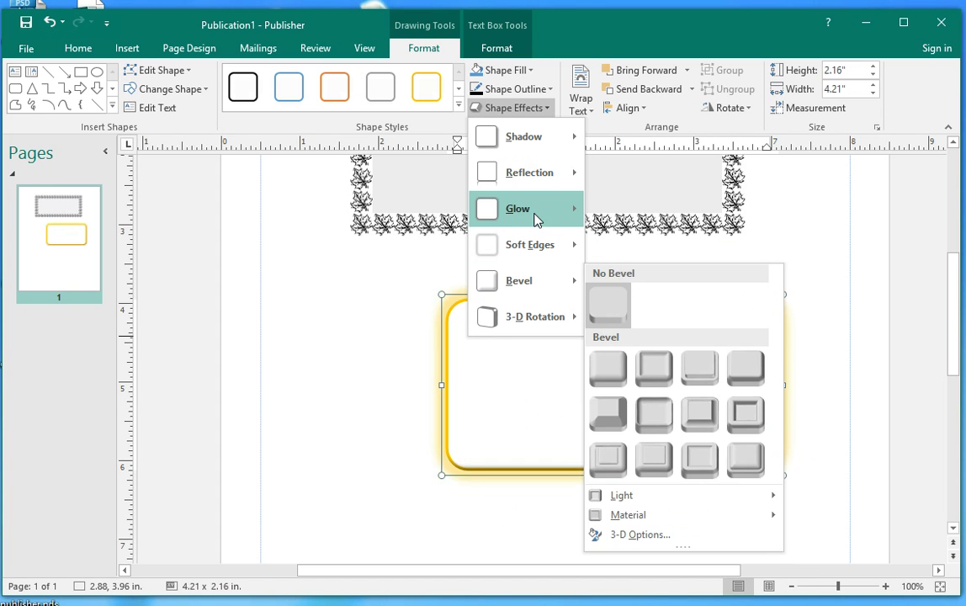
pyautogui.moveTo(528, 185)
pyautogui.moveTo(518, 145)
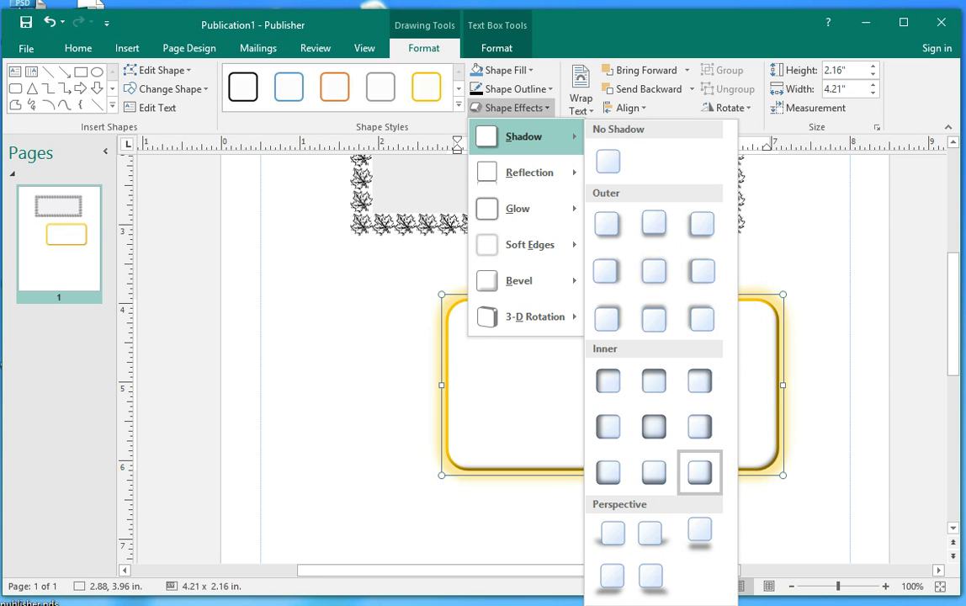
pyautogui.click(639, 599)
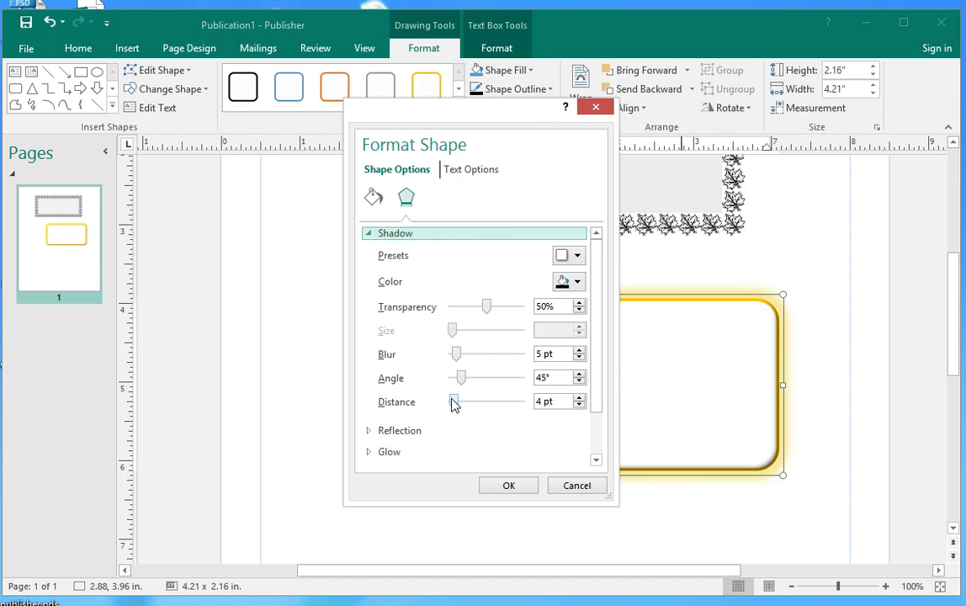
pyautogui.moveTo(453, 403); pyautogui.dragTo(466, 404)
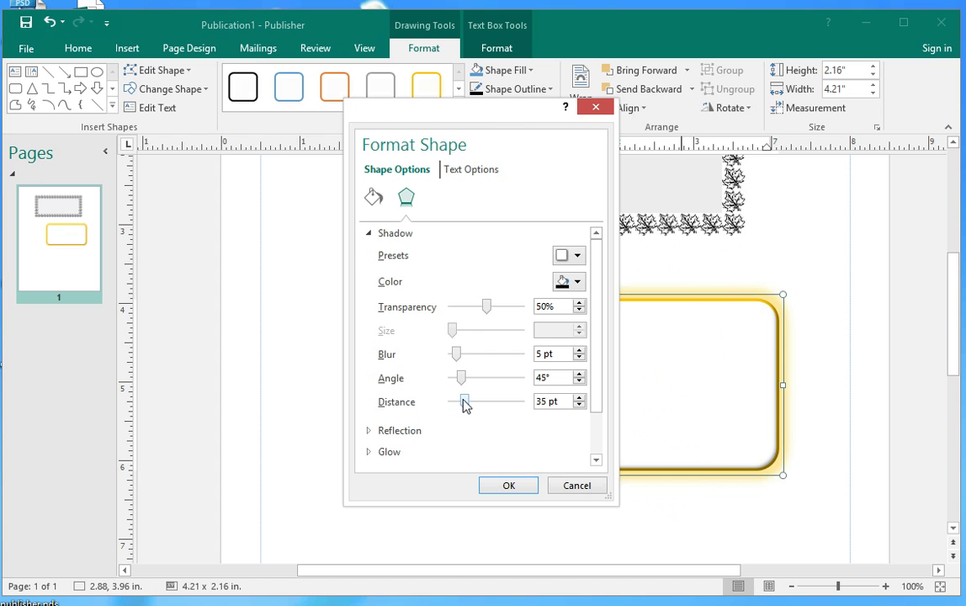
pyautogui.click(512, 490)
pyautogui.click(729, 383)
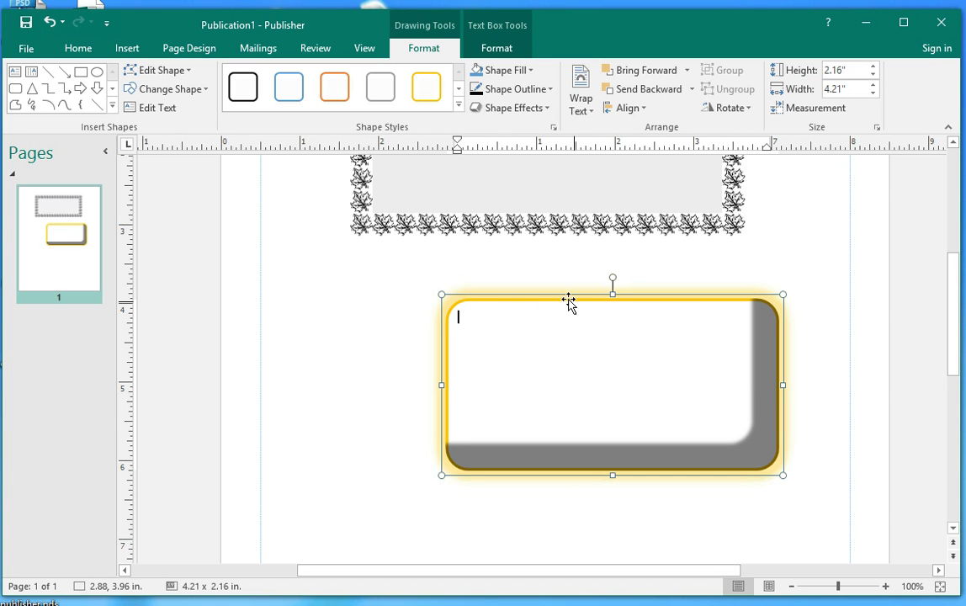
# - Reduce the rounded text box's shadow distance to 2 pt in its shadow options and deselect the box
pyautogui.rightClick(513, 336)
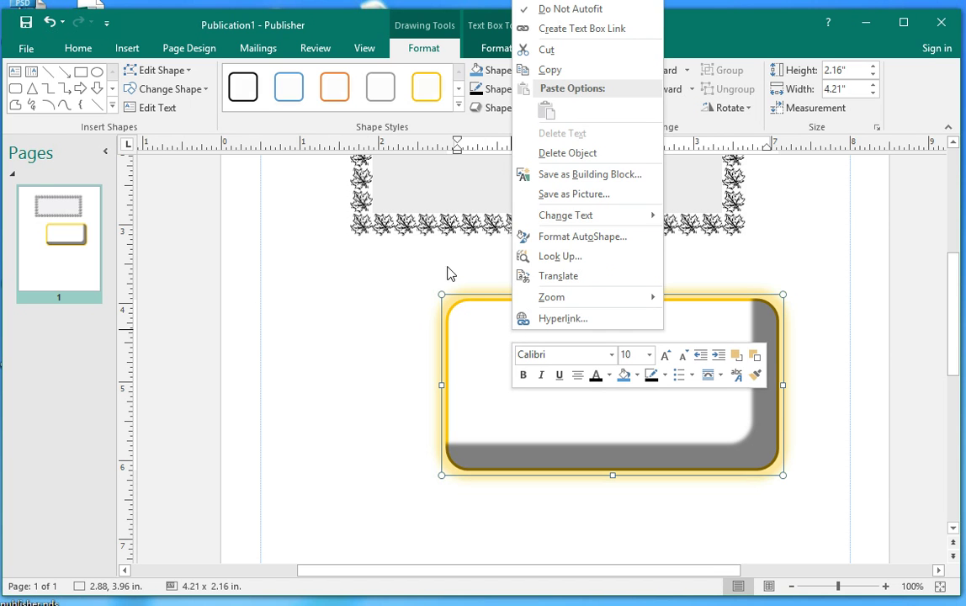
pyautogui.click(495, 108)
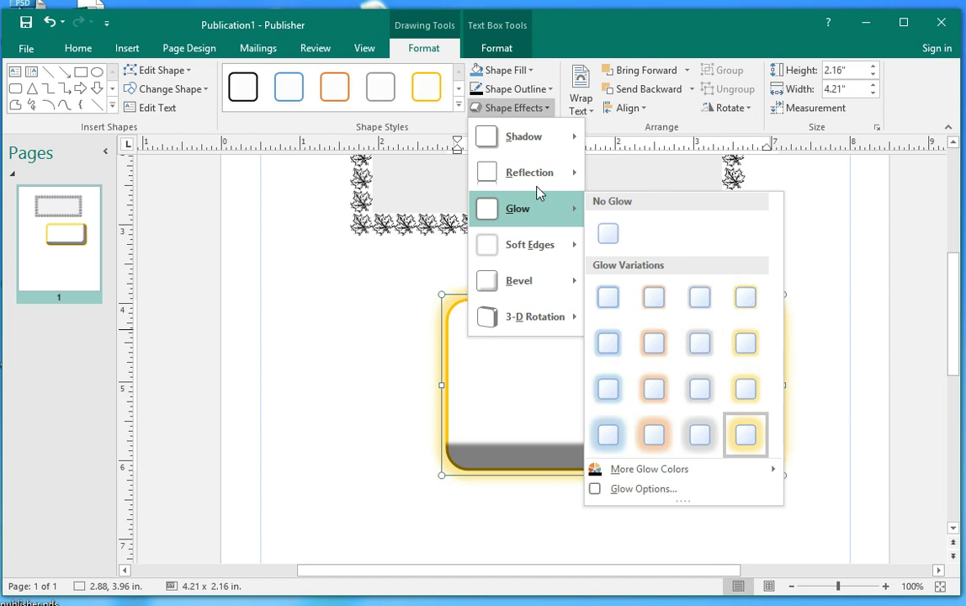
pyautogui.moveTo(546, 154)
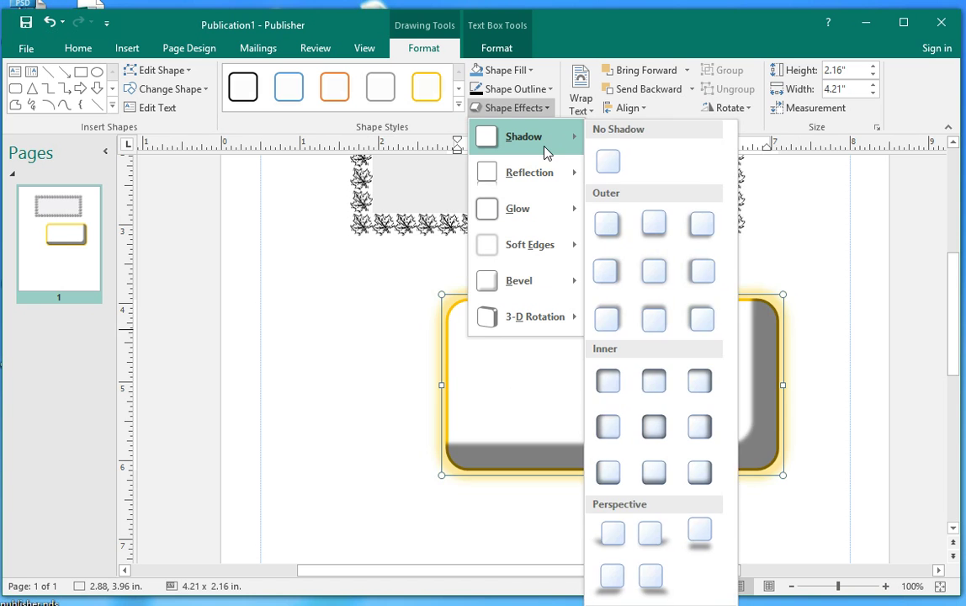
pyautogui.click(652, 576)
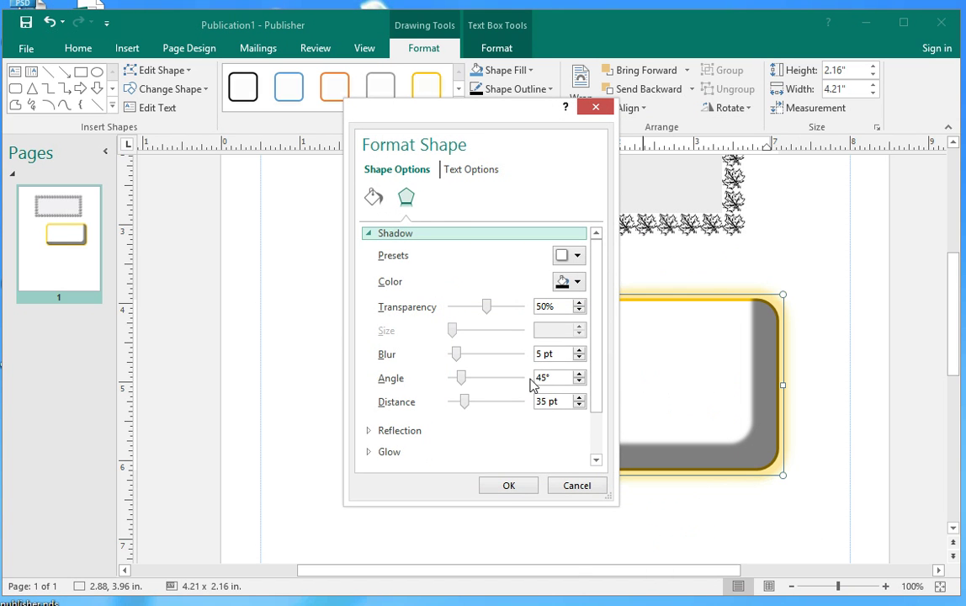
pyautogui.moveTo(465, 403); pyautogui.dragTo(454, 407)
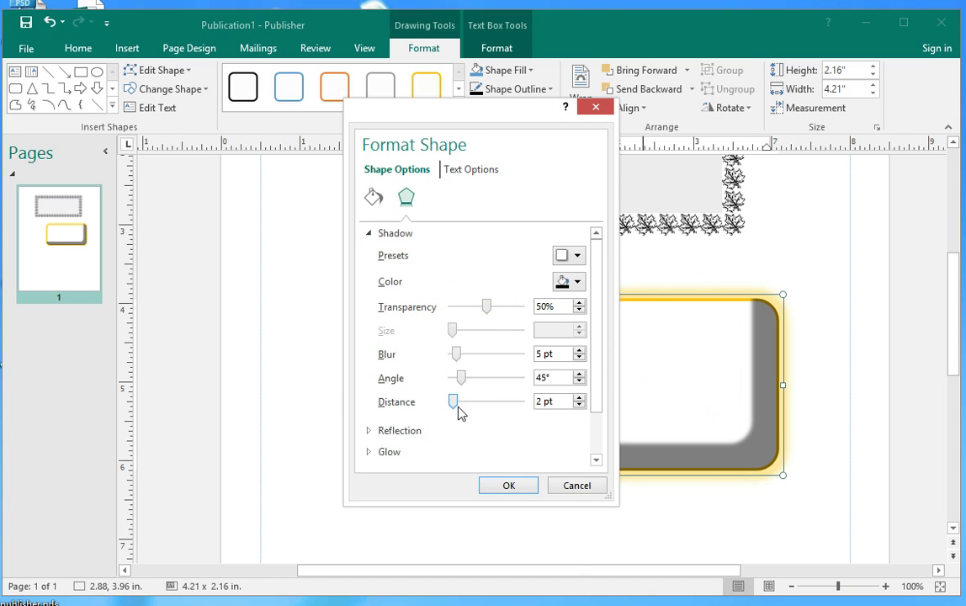
pyautogui.click(509, 487)
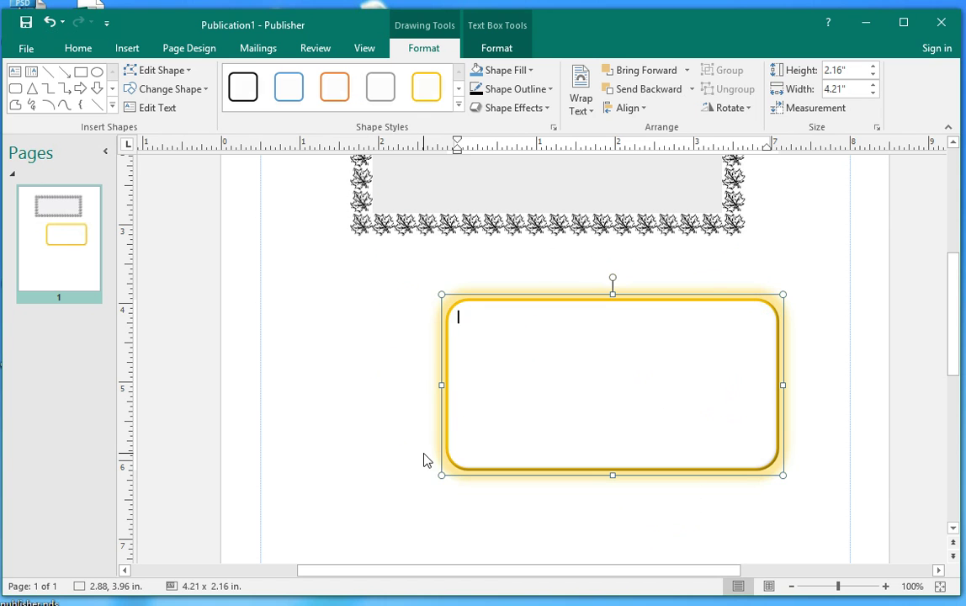
pyautogui.click(411, 437)
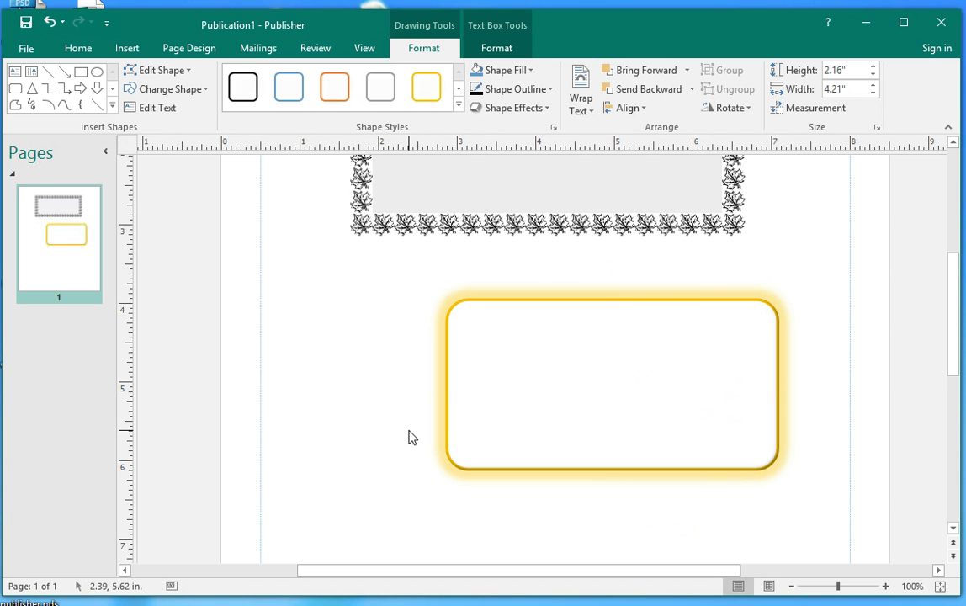
# - Fill the rounded text box with the lightest gray tint from the scheme colors and deselect it
pyautogui.click(537, 373)
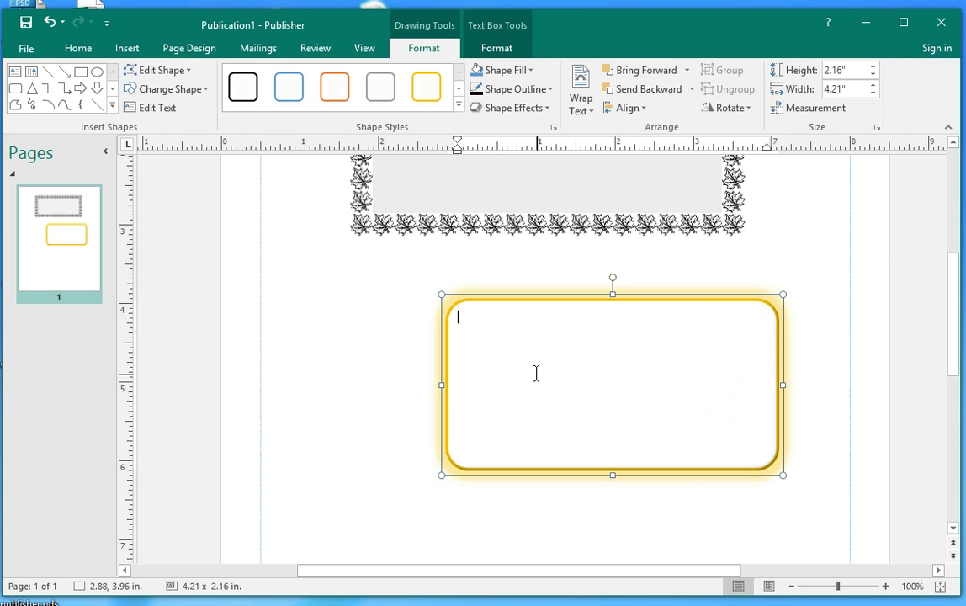
pyautogui.click(503, 70)
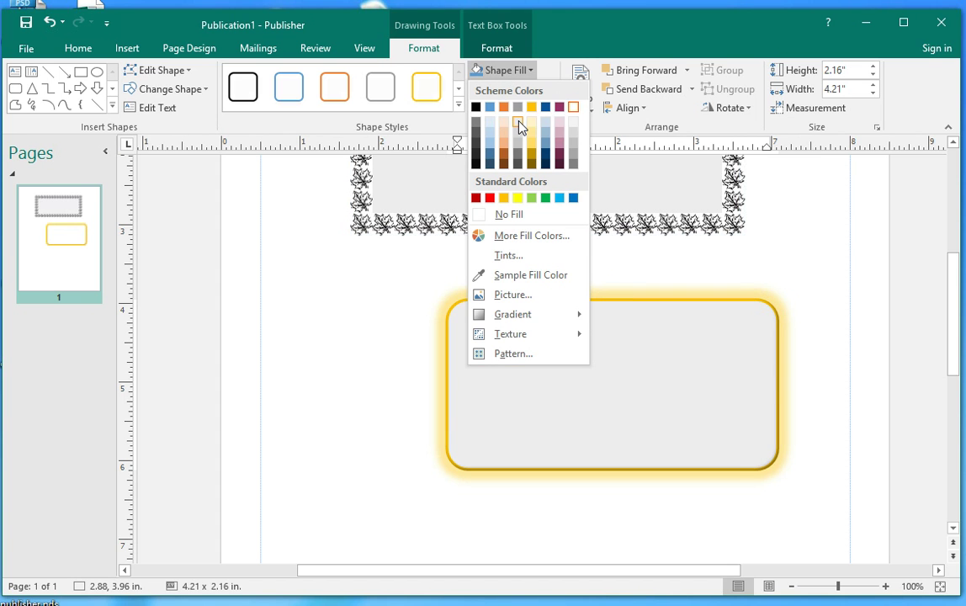
pyautogui.click(518, 123)
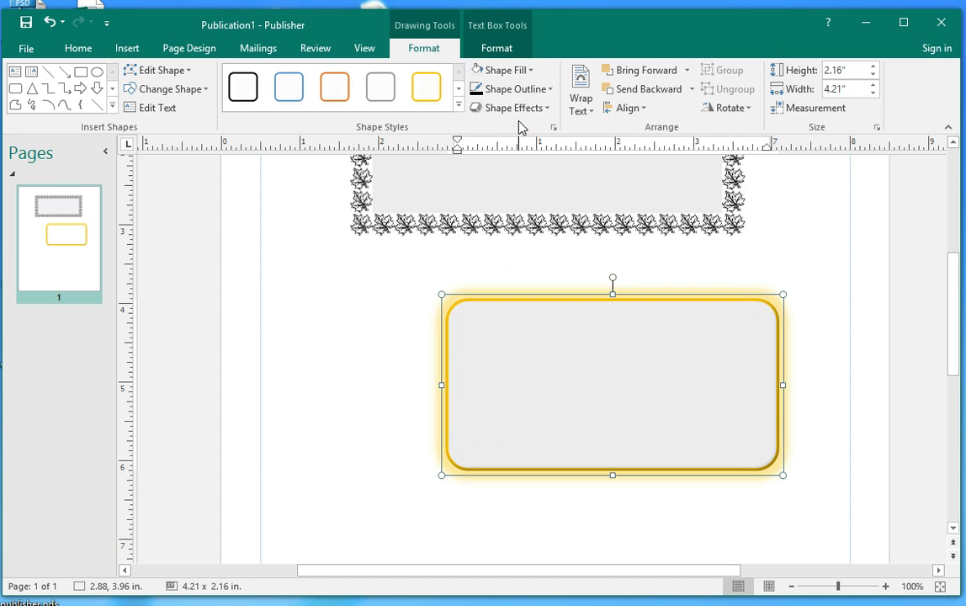
pyautogui.click(380, 302)
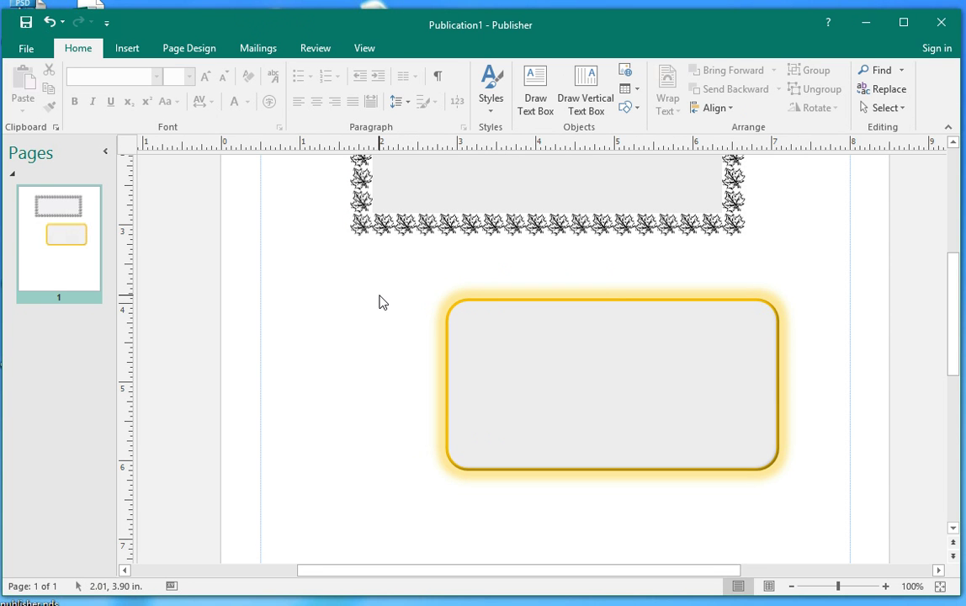
# - Select both the maple-leaf-bordered text box and the rounded text box and align their left edges
pyautogui.moveTo(953, 312); pyautogui.dragTo(953, 289)
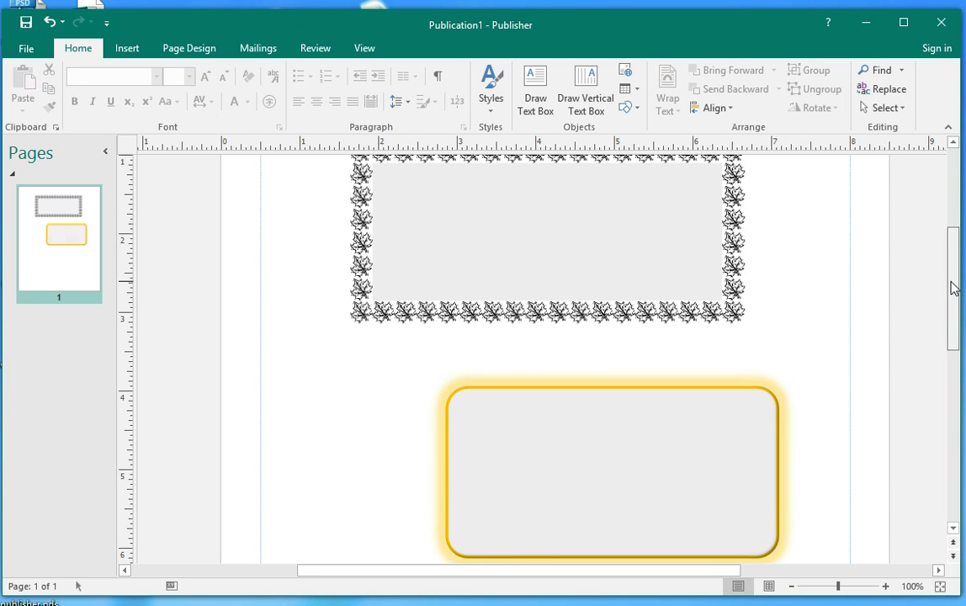
pyautogui.click(556, 211)
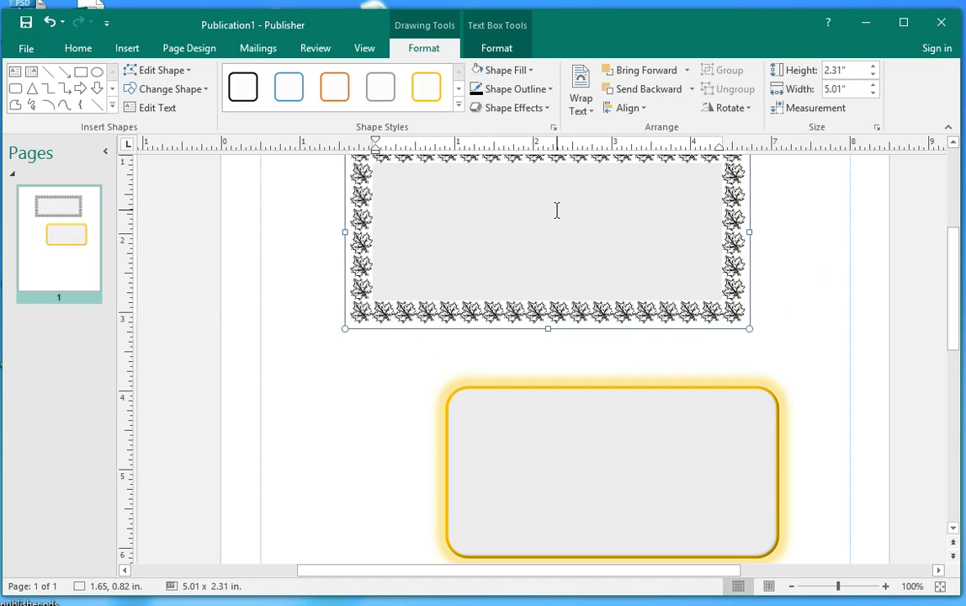
pyautogui.keyDown('shift'); pyautogui.click(556, 431); pyautogui.keyUp('shift')
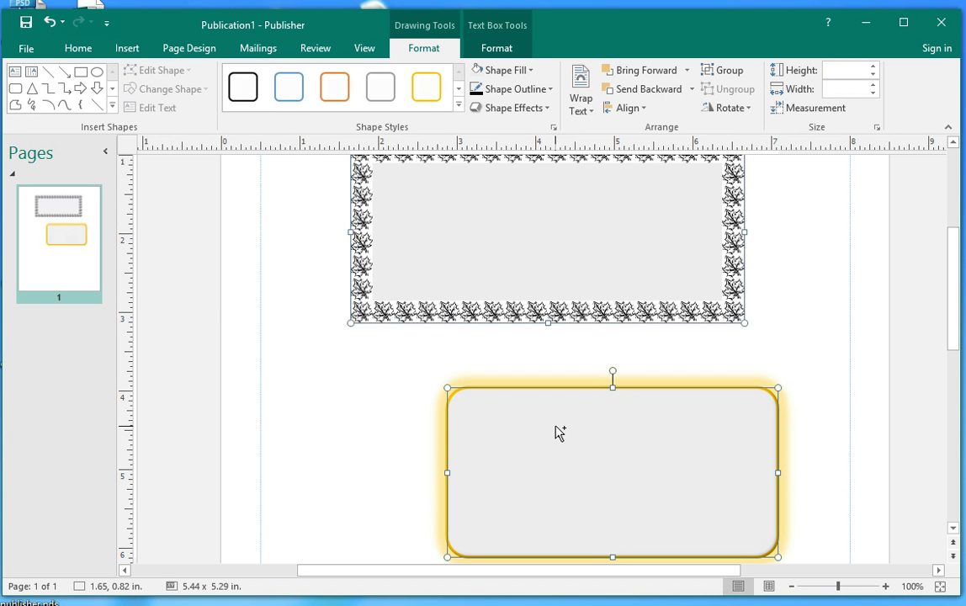
pyautogui.click(644, 111)
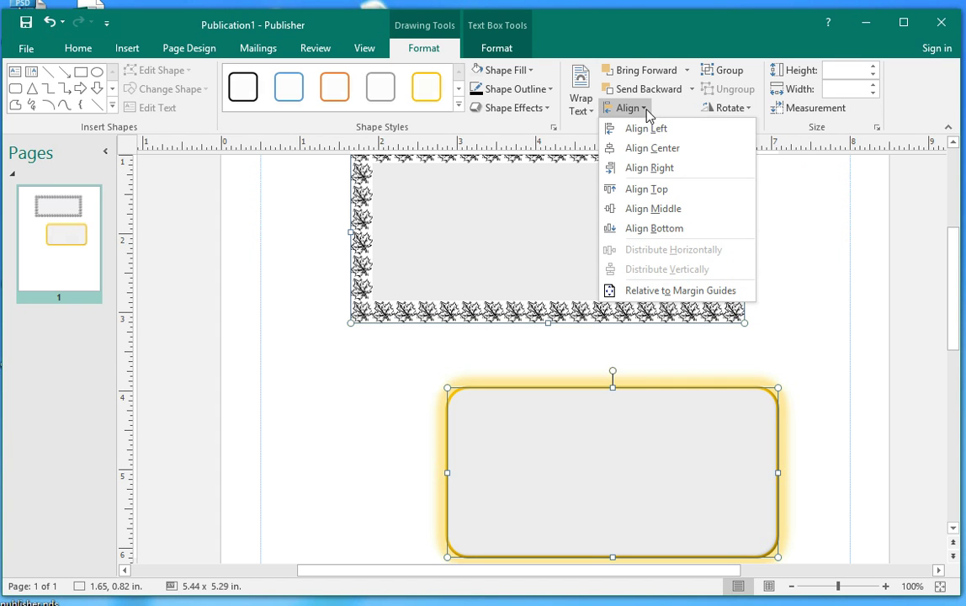
pyautogui.click(645, 131)
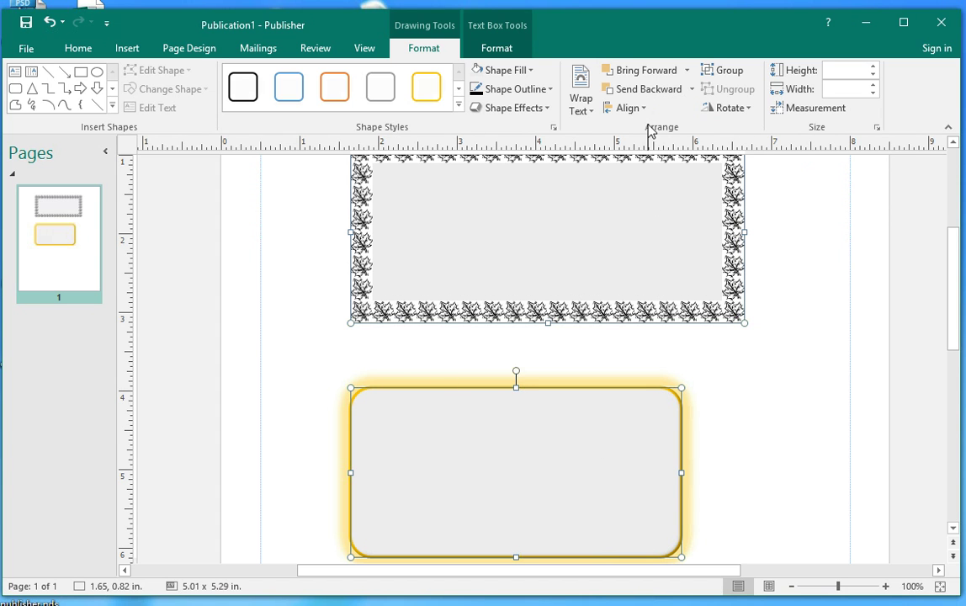
# - Move the rounded text box up and to the right, to about 2.65, 3.55 in. on the page
pyautogui.click(613, 452)
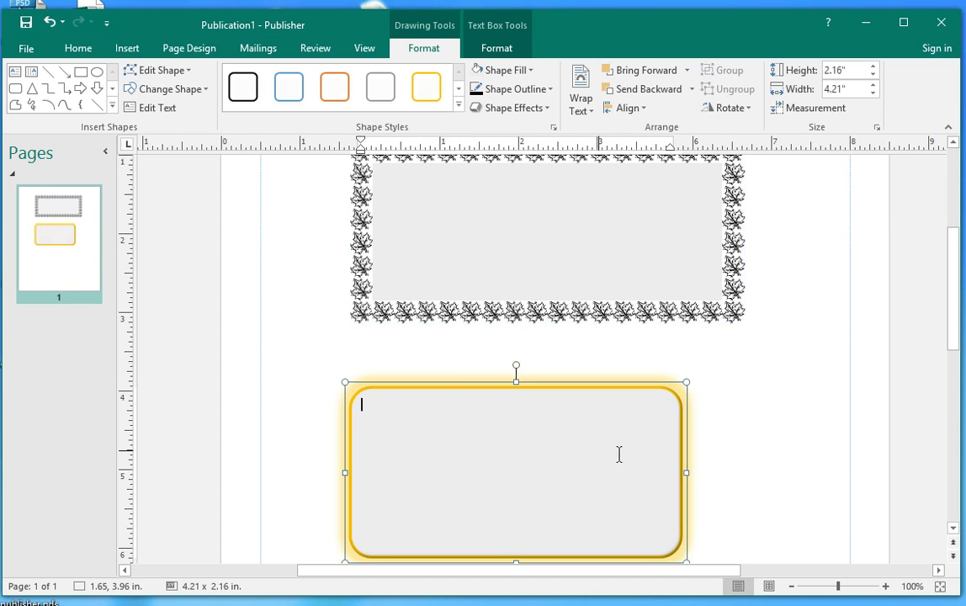
pyautogui.click(518, 385)
pyautogui.moveTo(517, 385); pyautogui.dragTo(595, 354)
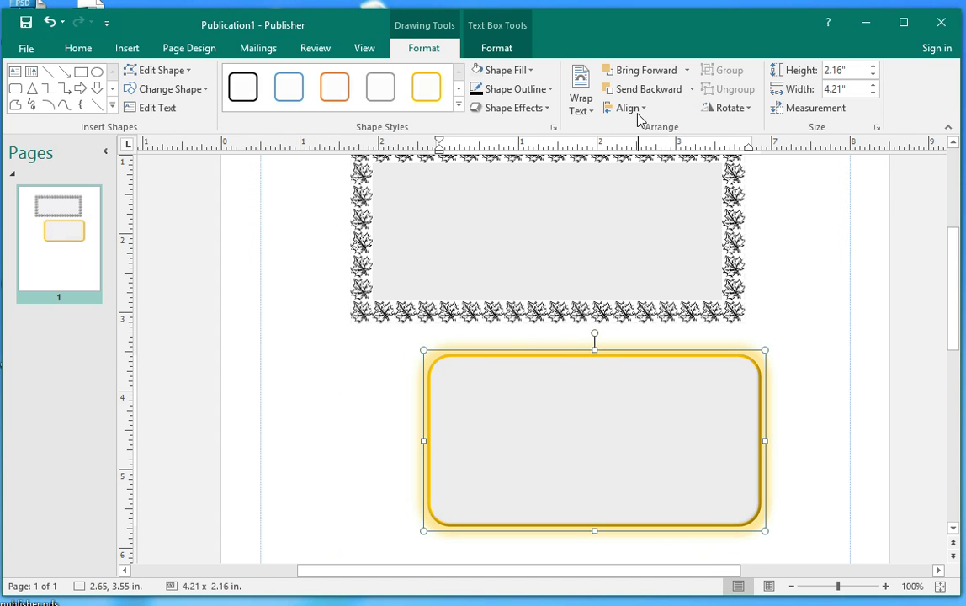
# - Select the maple-leaf-bordered and rounded text boxes together and align their centers
pyautogui.click(569, 222)
pyautogui.keyDown('shift'); pyautogui.click(568, 368); pyautogui.keyUp('shift')
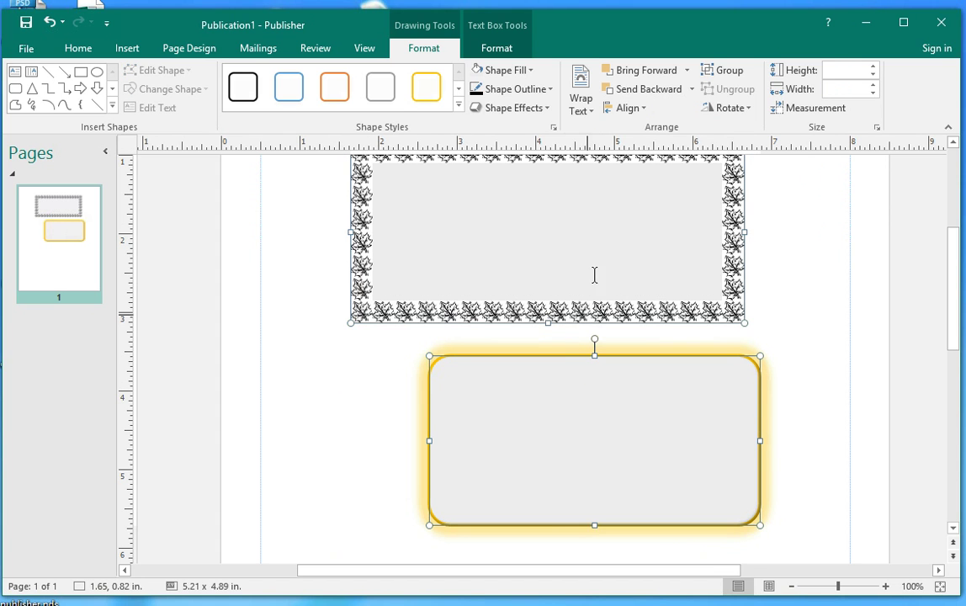
pyautogui.click(626, 108)
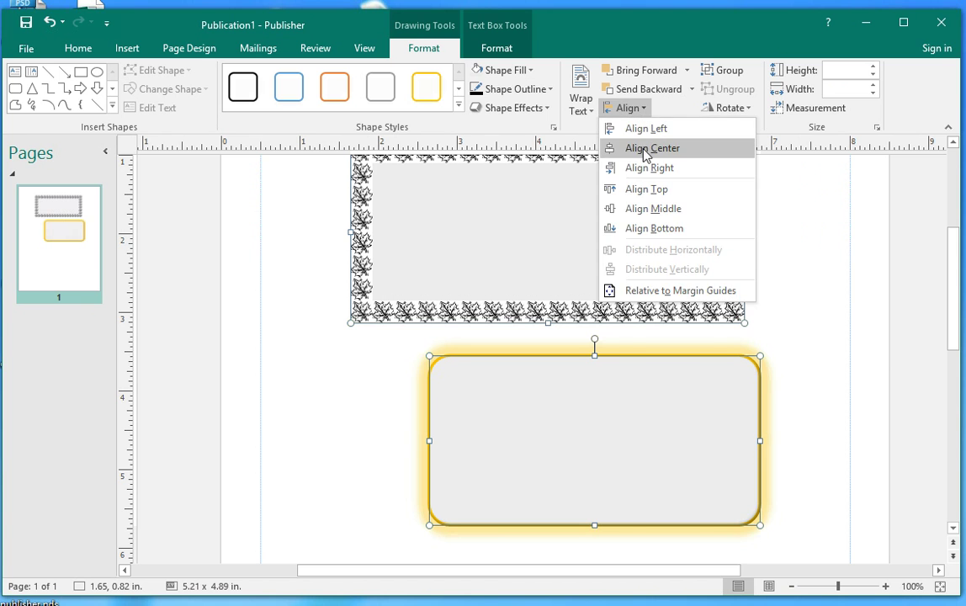
pyautogui.click(647, 151)
# - Align the left edges of the two selected text boxes, deselect them and check their alignment on the page
pyautogui.click(641, 108)
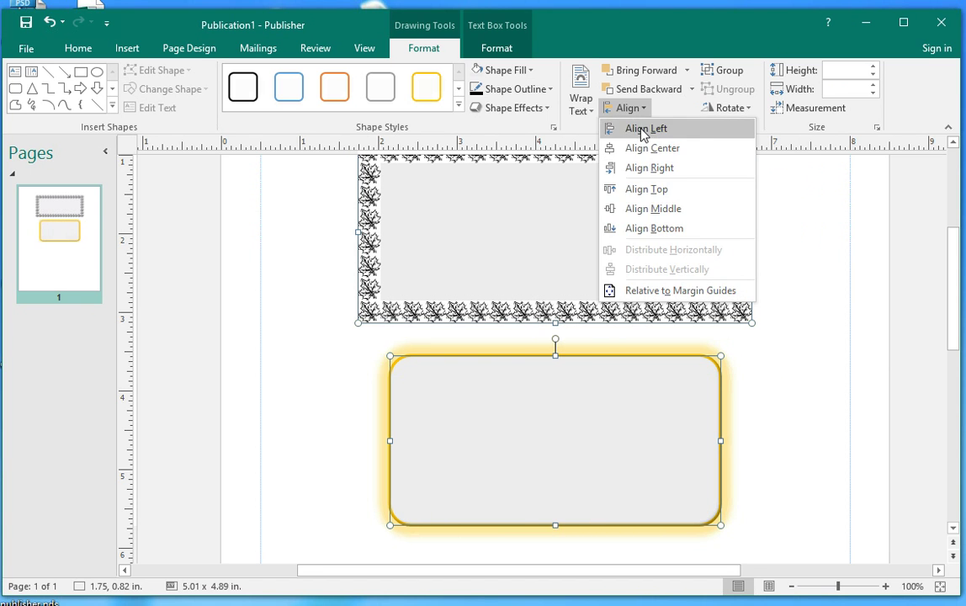
pyautogui.click(614, 127)
pyautogui.click(826, 341)
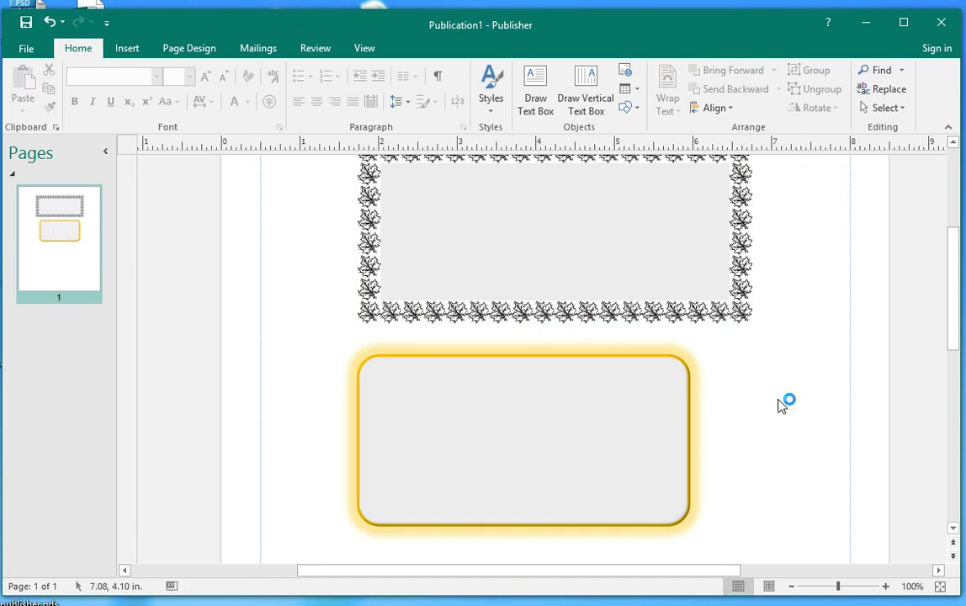
pyautogui.scroll(1, 787, 403)
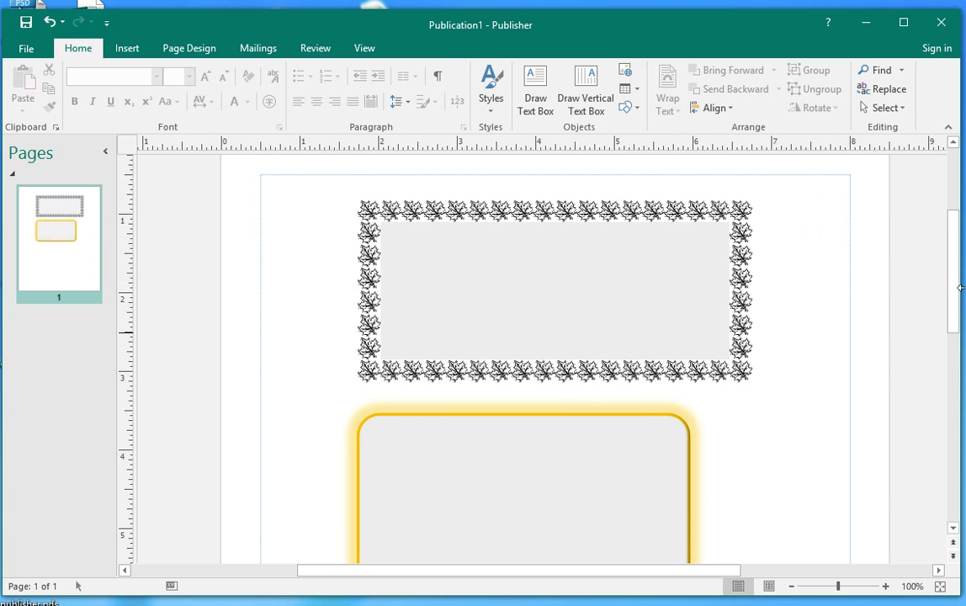
pyautogui.moveTo(958, 293)
pyautogui.mouseDown()
pyautogui.moveTo(957, 321)
pyautogui.moveTo(957, 308)
pyautogui.mouseUp()
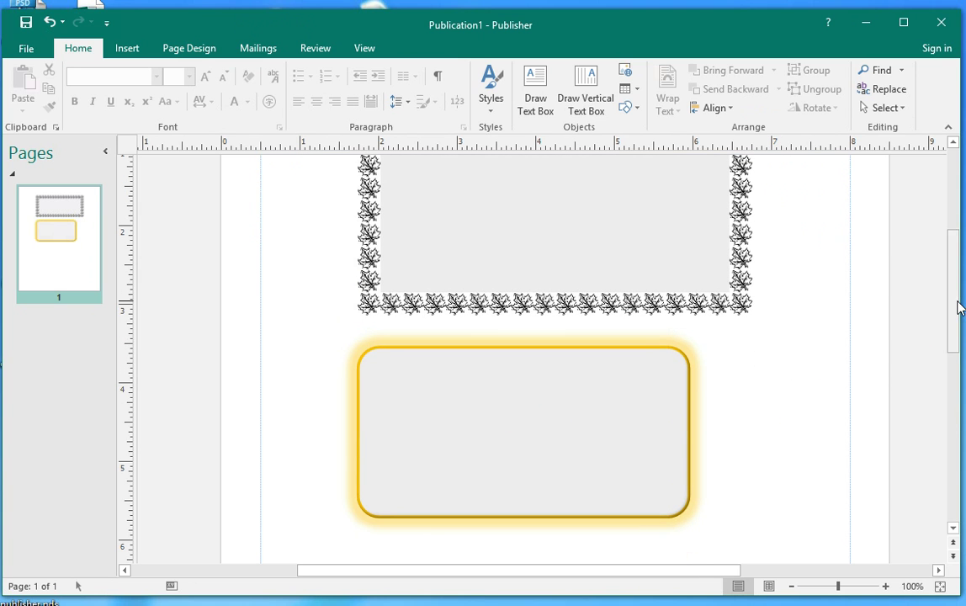